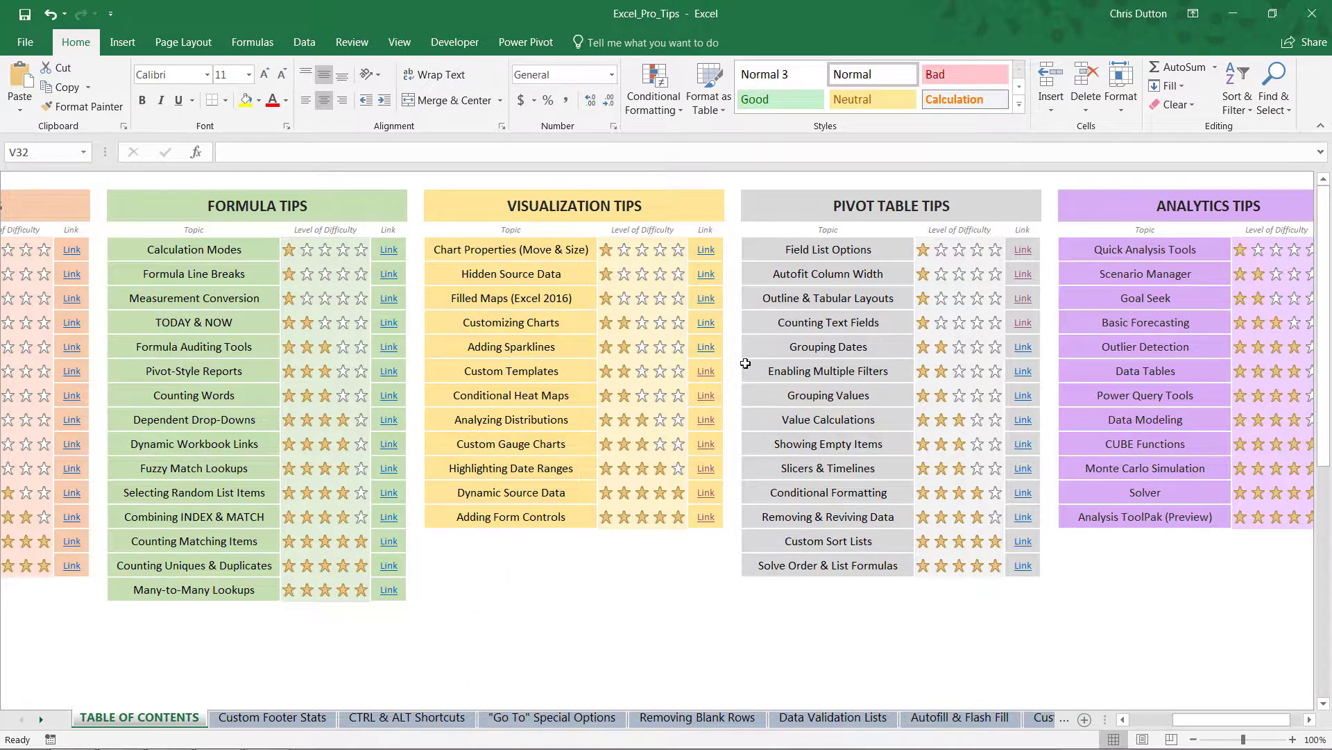
Go to the Grouping Dates sheet from the contents and select the empty PivotTable1 to list its fields
{"action": "left_click", "coordinate": [859, 348]}
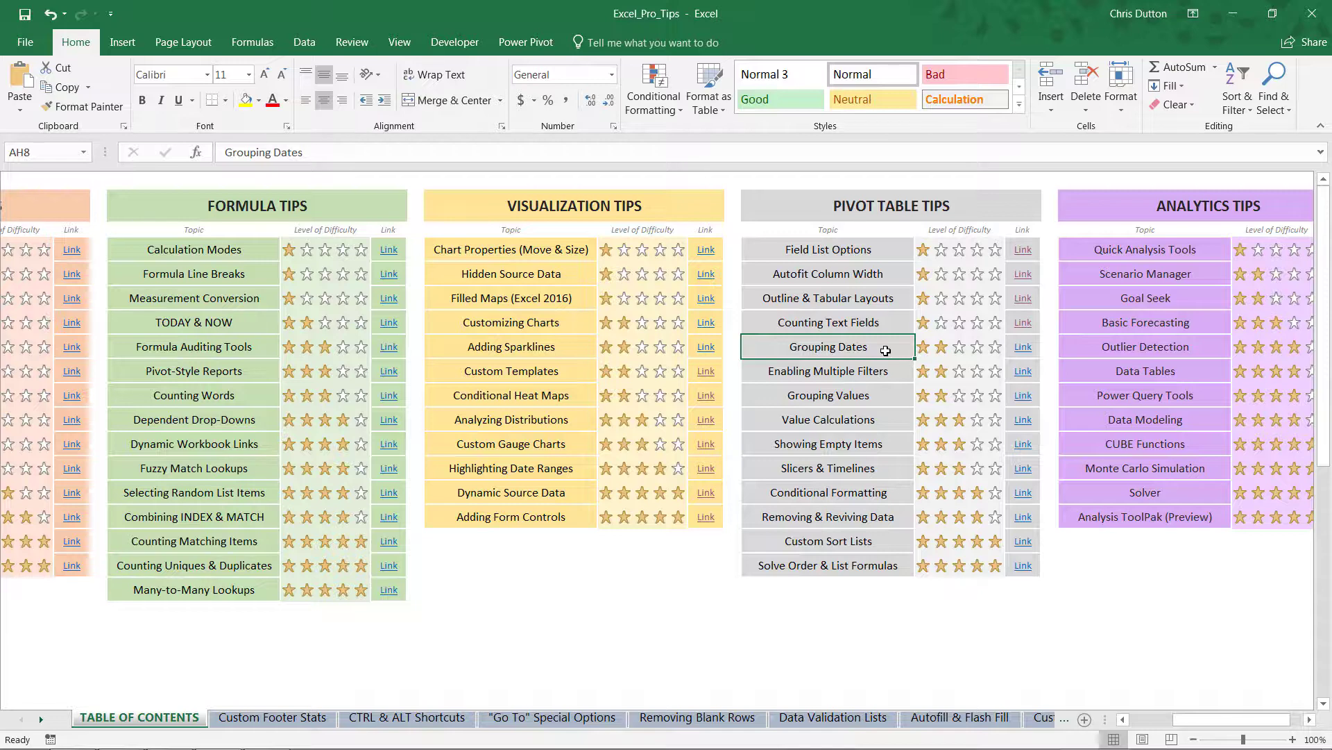
{"action": "left_click", "coordinate": [1024, 350]}
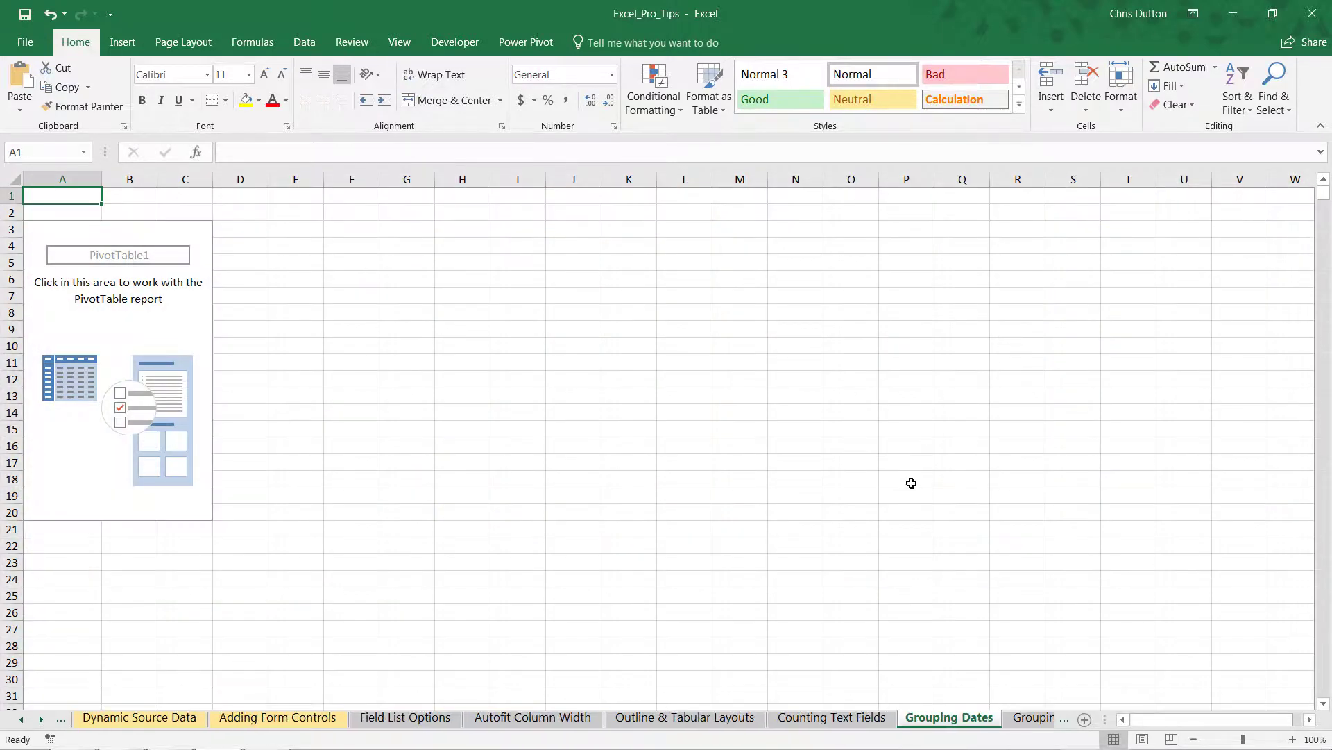
{"action": "left_click", "coordinate": [203, 324]}
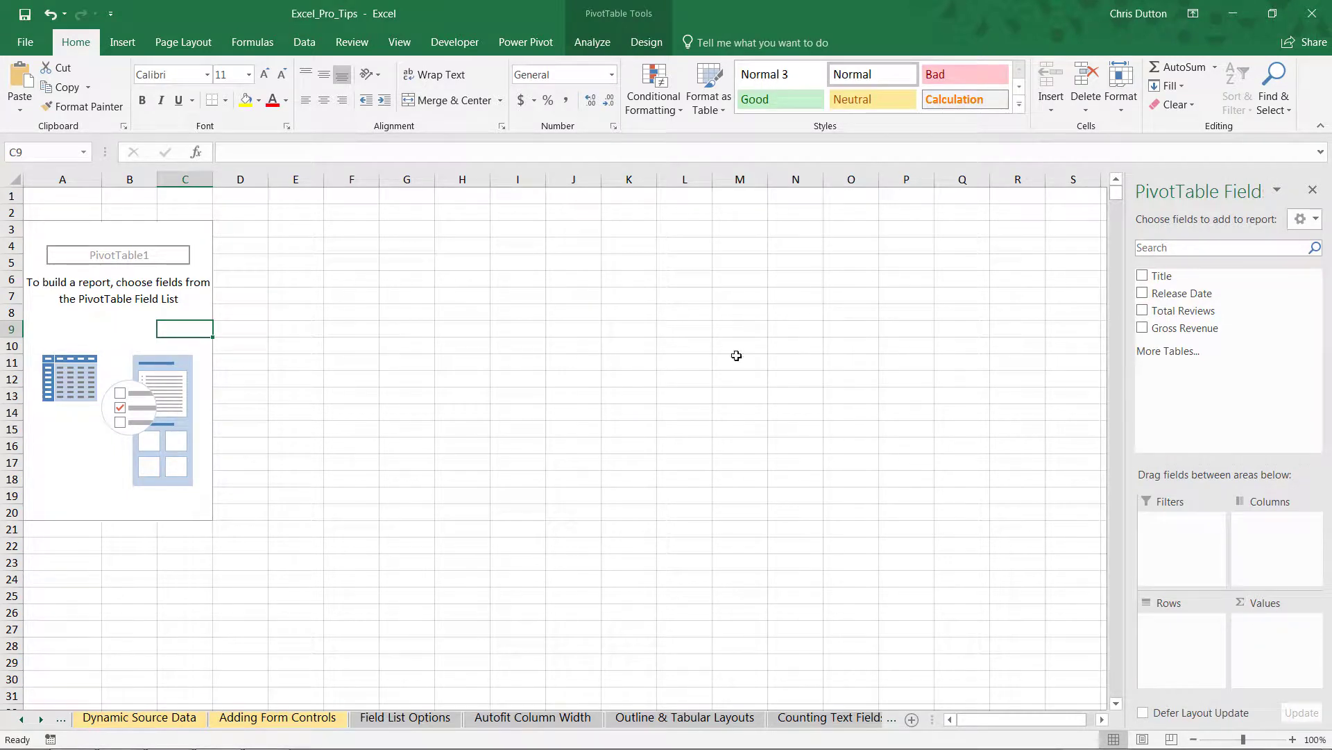
{"action": "left_click", "coordinate": [41, 719]}
{"action": "left_click", "coordinate": [40, 719]}
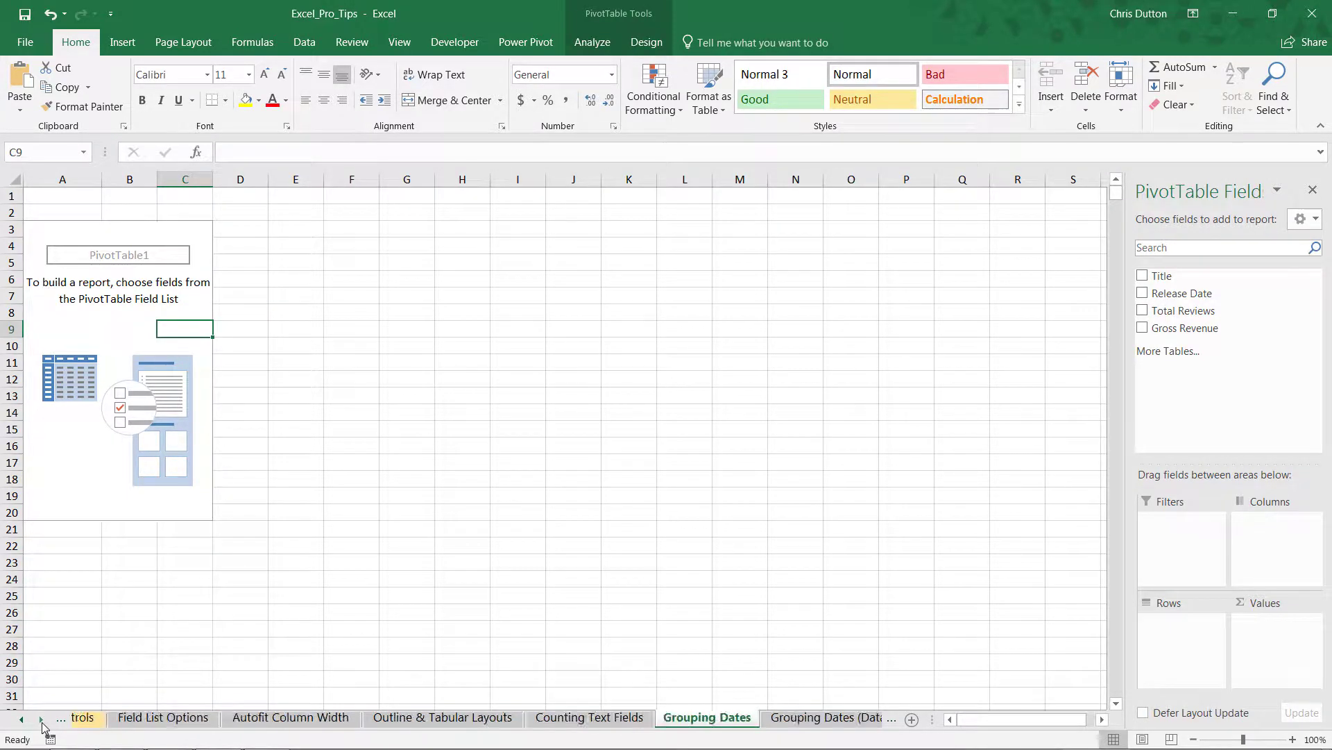
{"action": "left_click", "coordinate": [41, 718]}
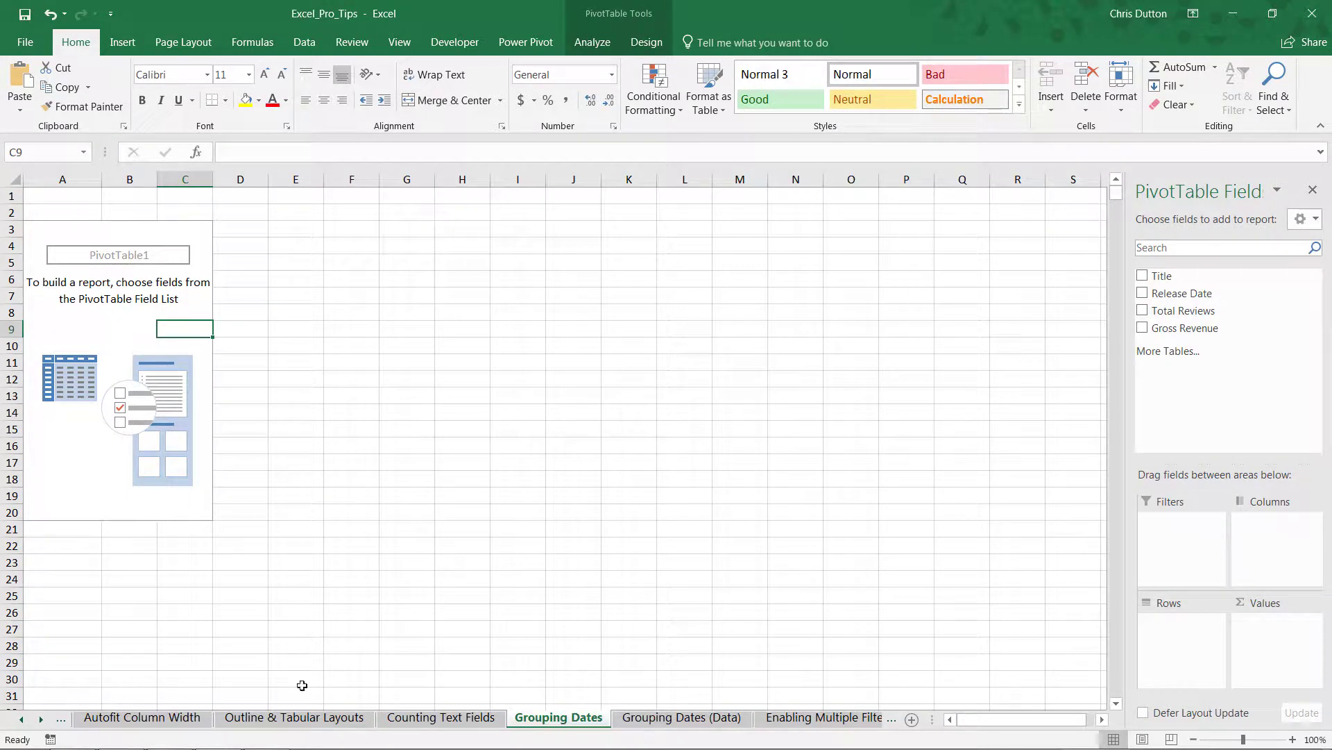
On the Grouping Dates (Data) sheet, review the Title, Release Date, Total Reviews and Gross Revenue columns
{"action": "left_click", "coordinate": [653, 722]}
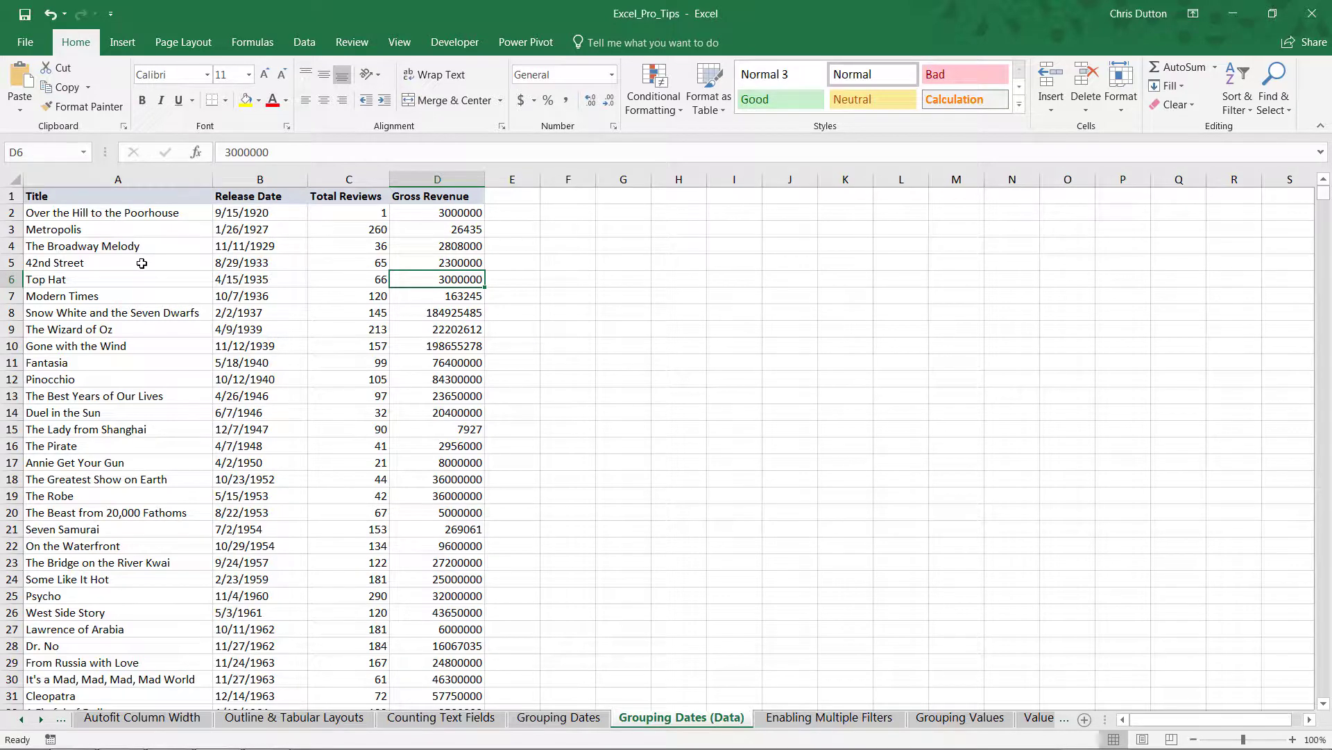
{"action": "left_click", "coordinate": [126, 201]}
{"action": "key", "text": "ctrl+space"}
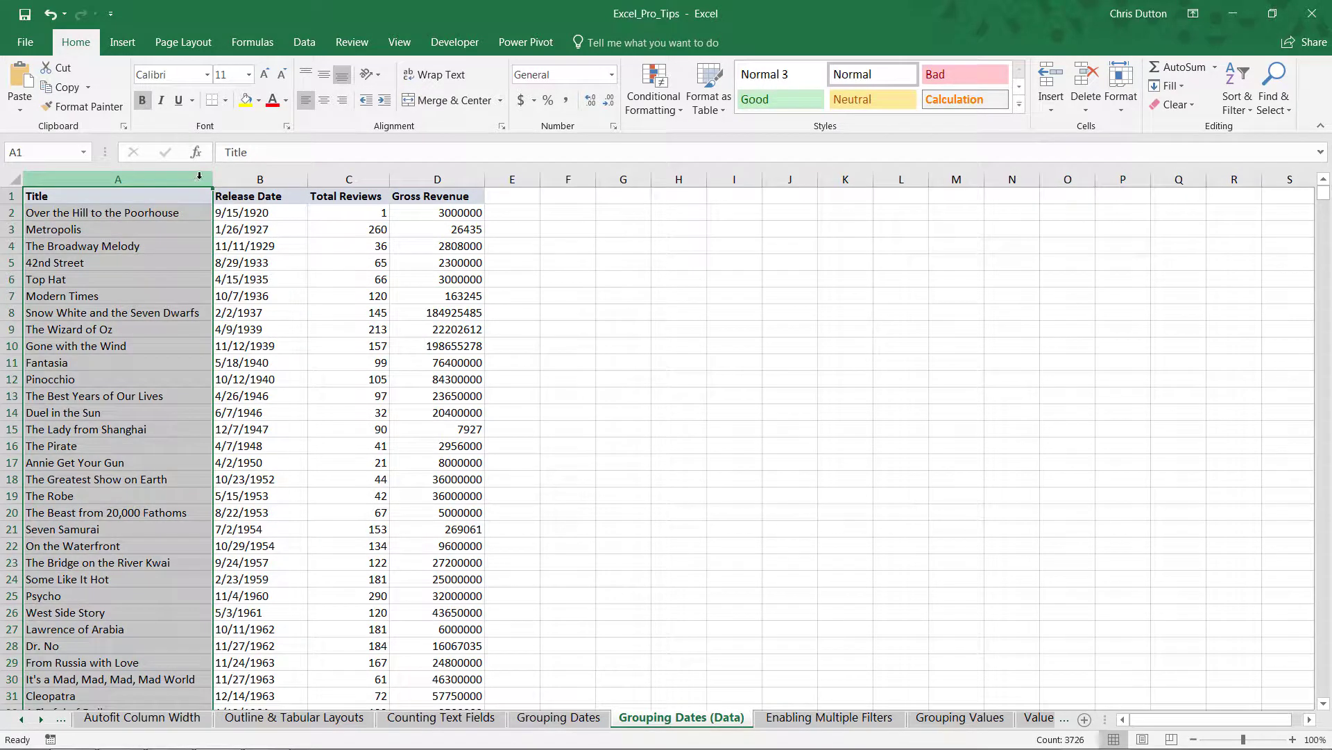
{"action": "key", "text": "Right"}
{"action": "key", "text": "ctrl+space"}
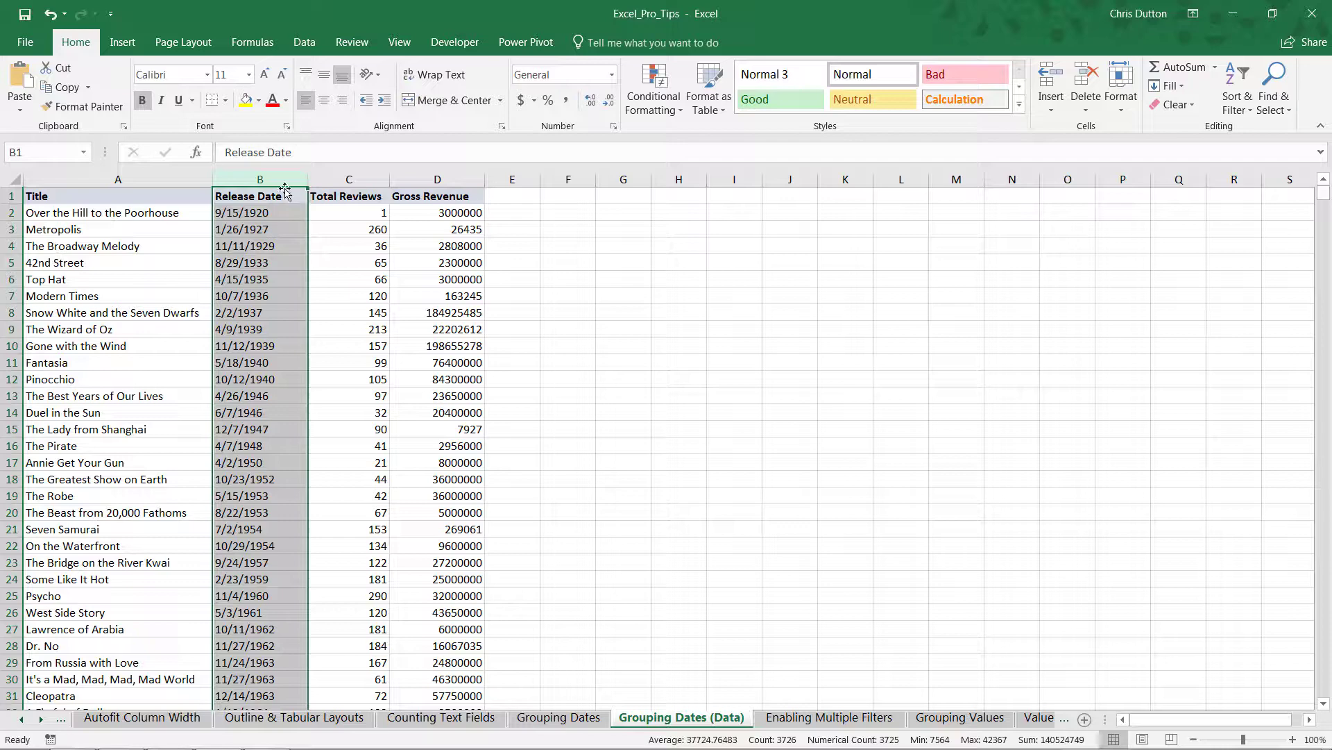
{"action": "left_click", "coordinate": [353, 180]}
{"action": "left_click", "coordinate": [426, 179]}
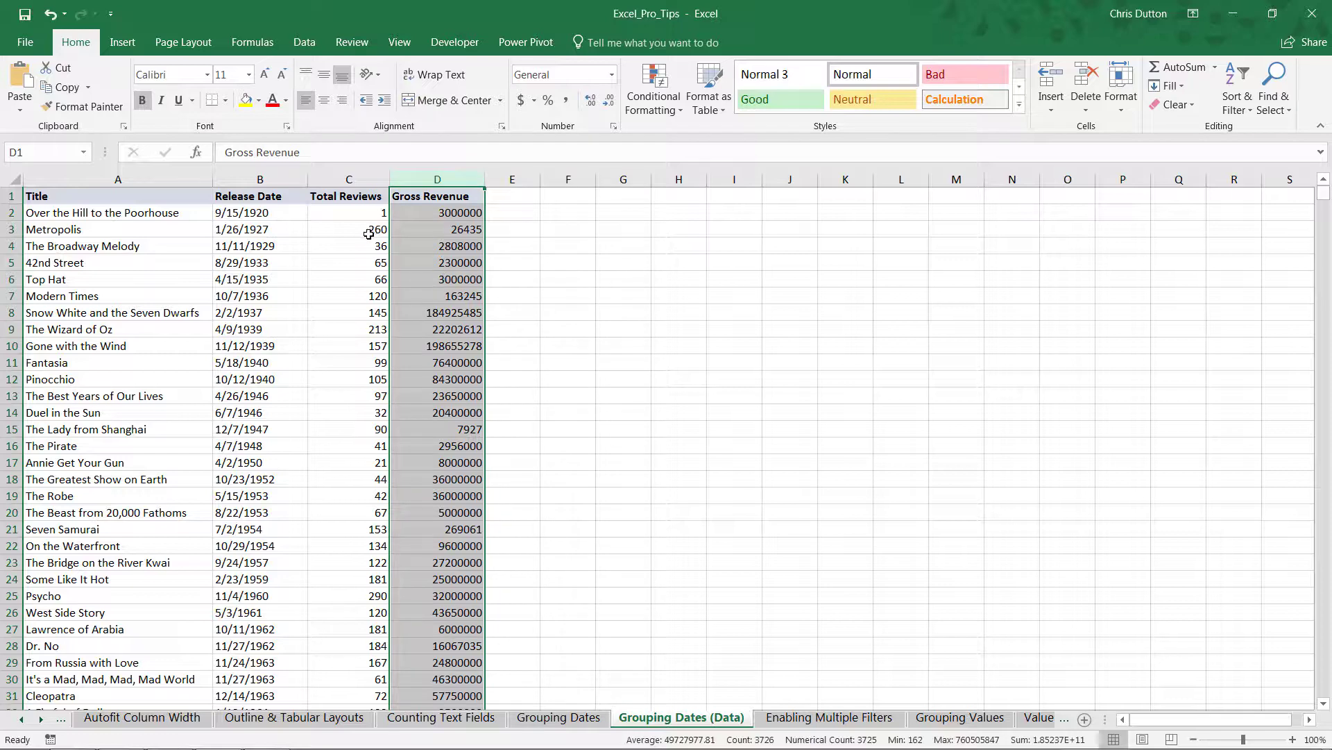
Add Release Date to the pivot rows, then expand 1920 and its Qtr3 to see months
{"action": "left_click", "coordinate": [575, 721]}
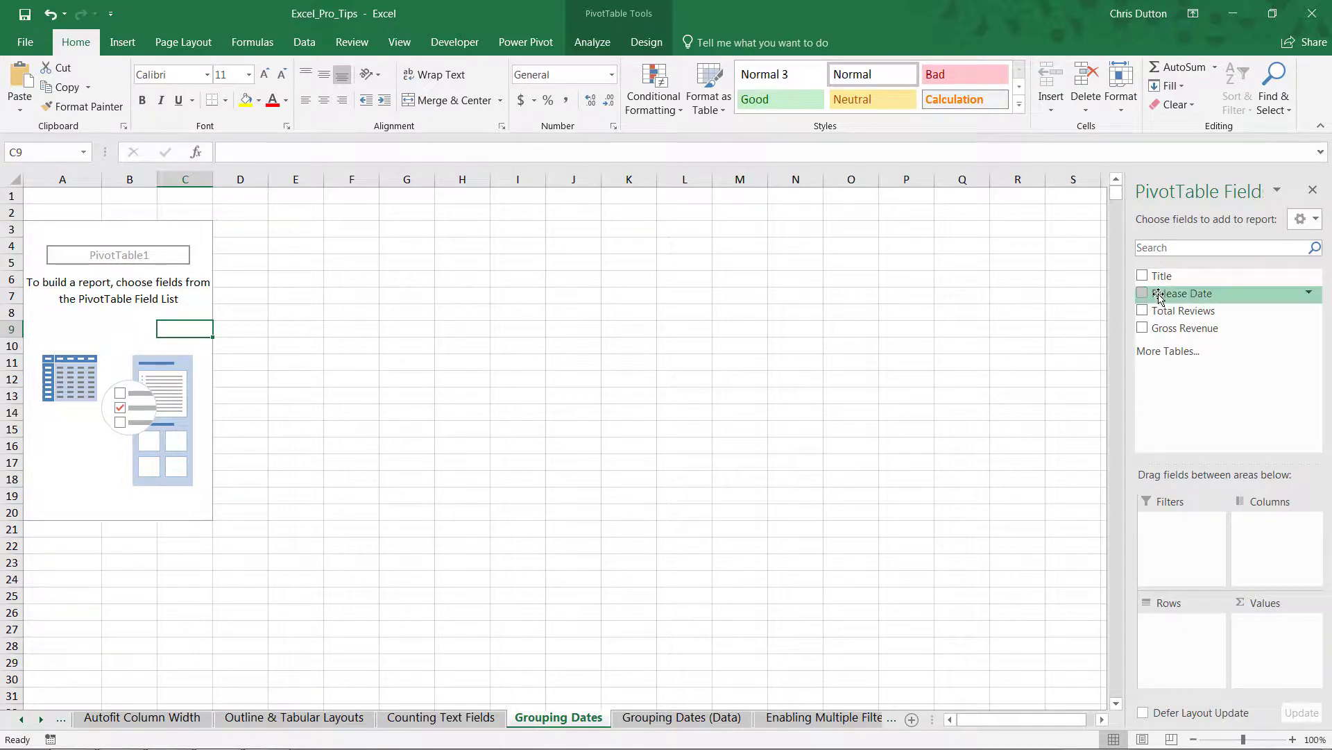
{"action": "left_click_drag", "start_coordinate": [1169, 294], "coordinate": [1166, 639]}
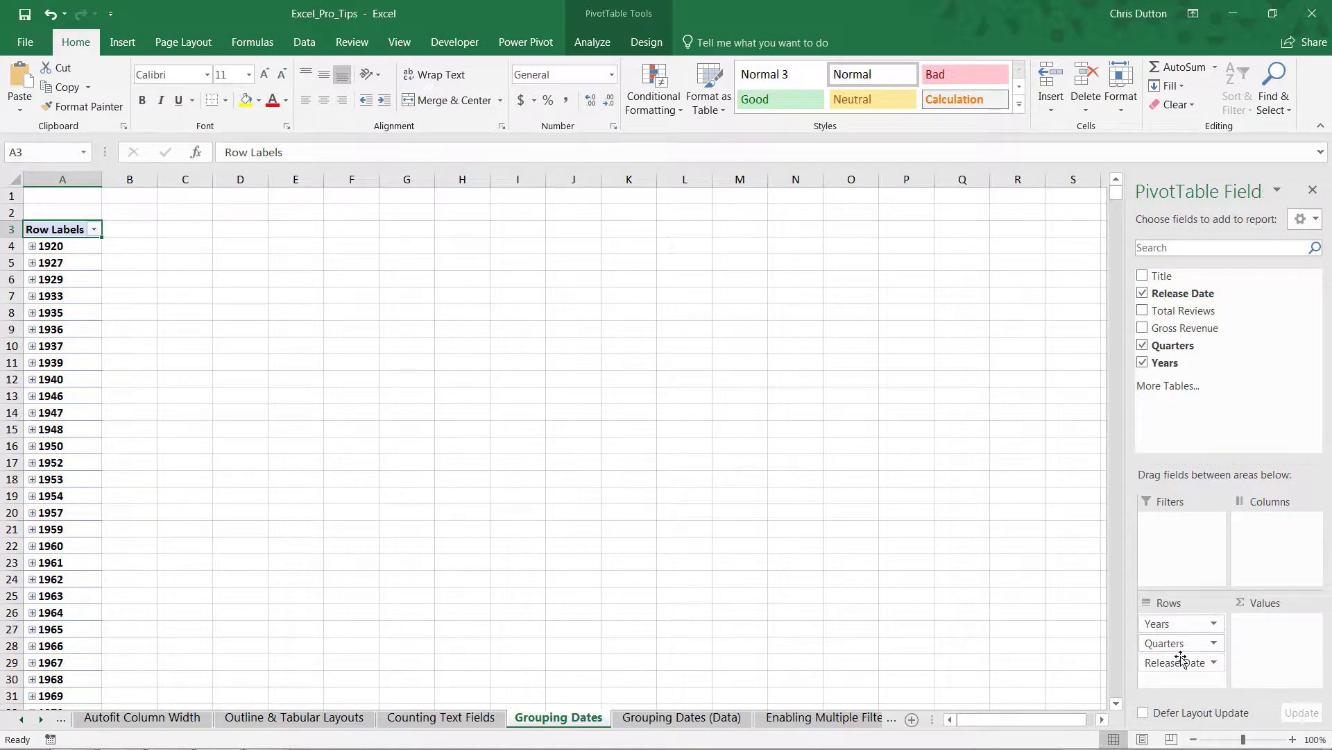
{"action": "left_click", "coordinate": [32, 247]}
{"action": "left_click", "coordinate": [44, 264]}
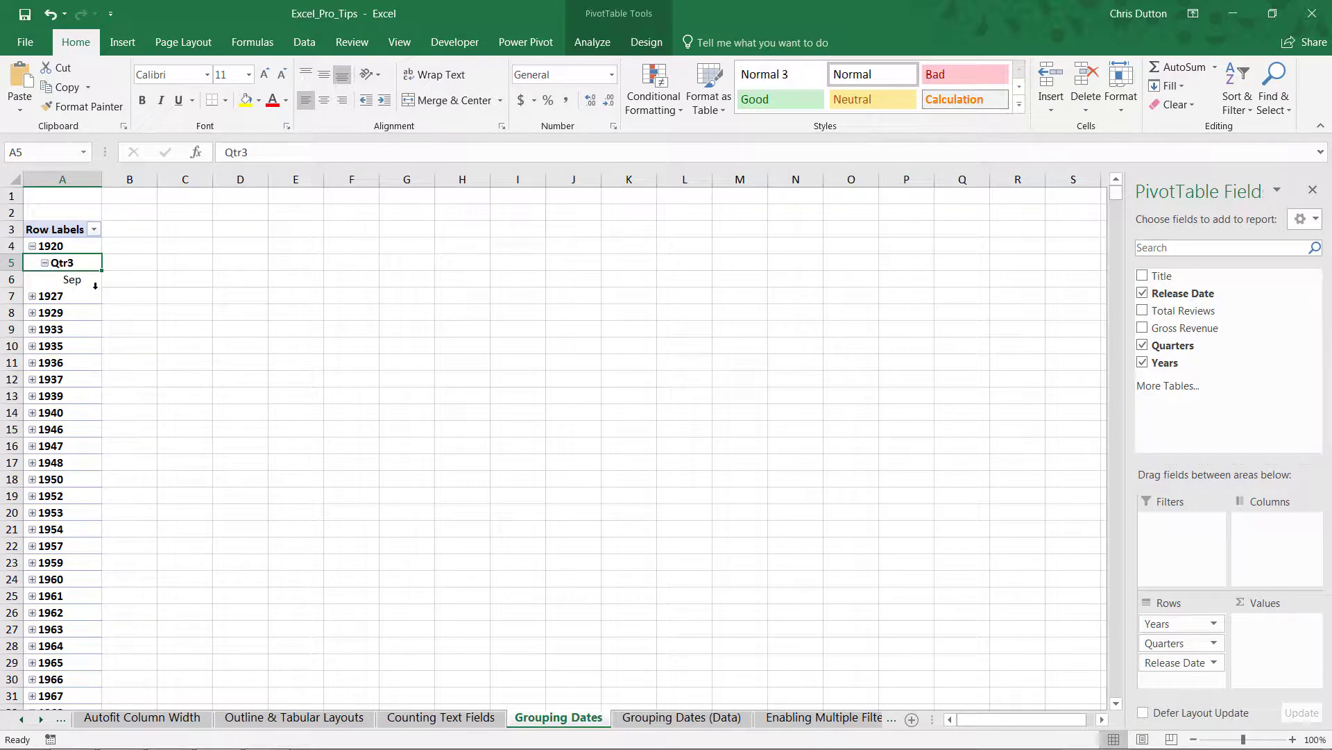
{"action": "left_click", "coordinate": [614, 36]}
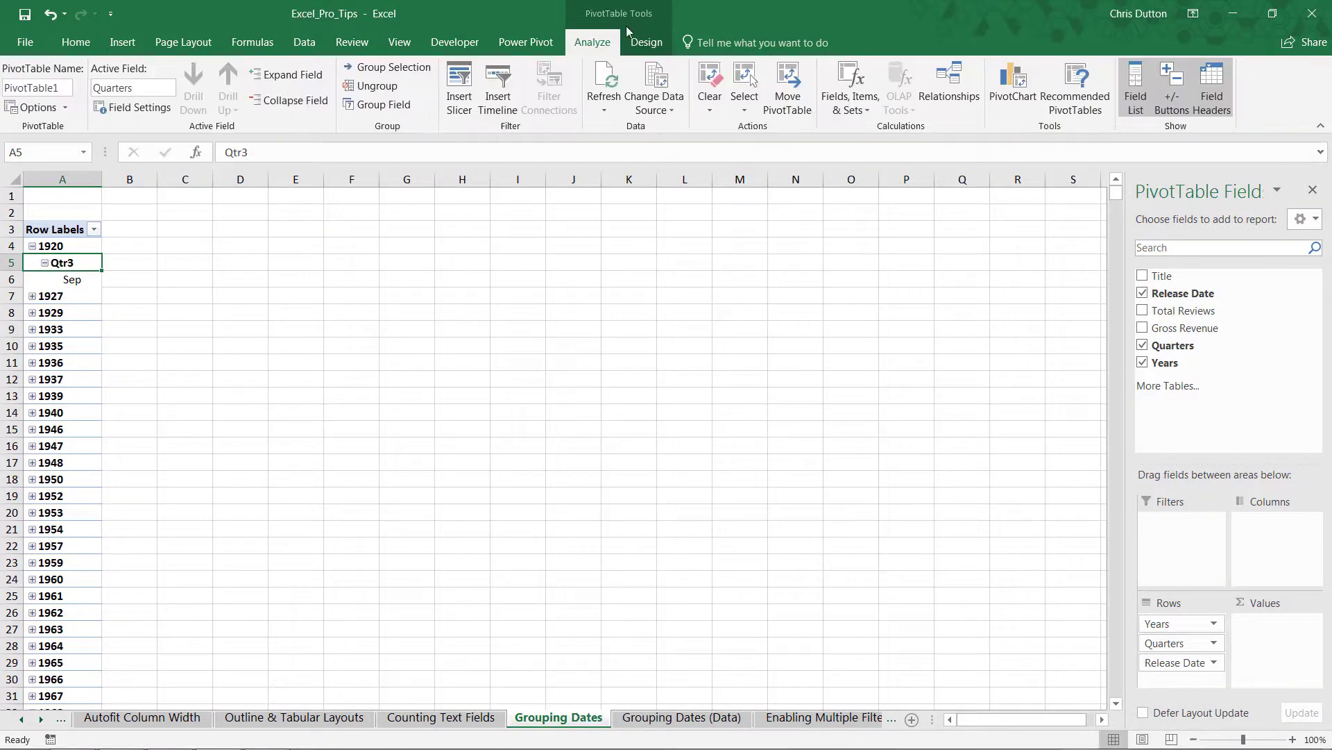
Switch the pivot's report layout to tabular form
{"action": "left_click", "coordinate": [632, 40]}
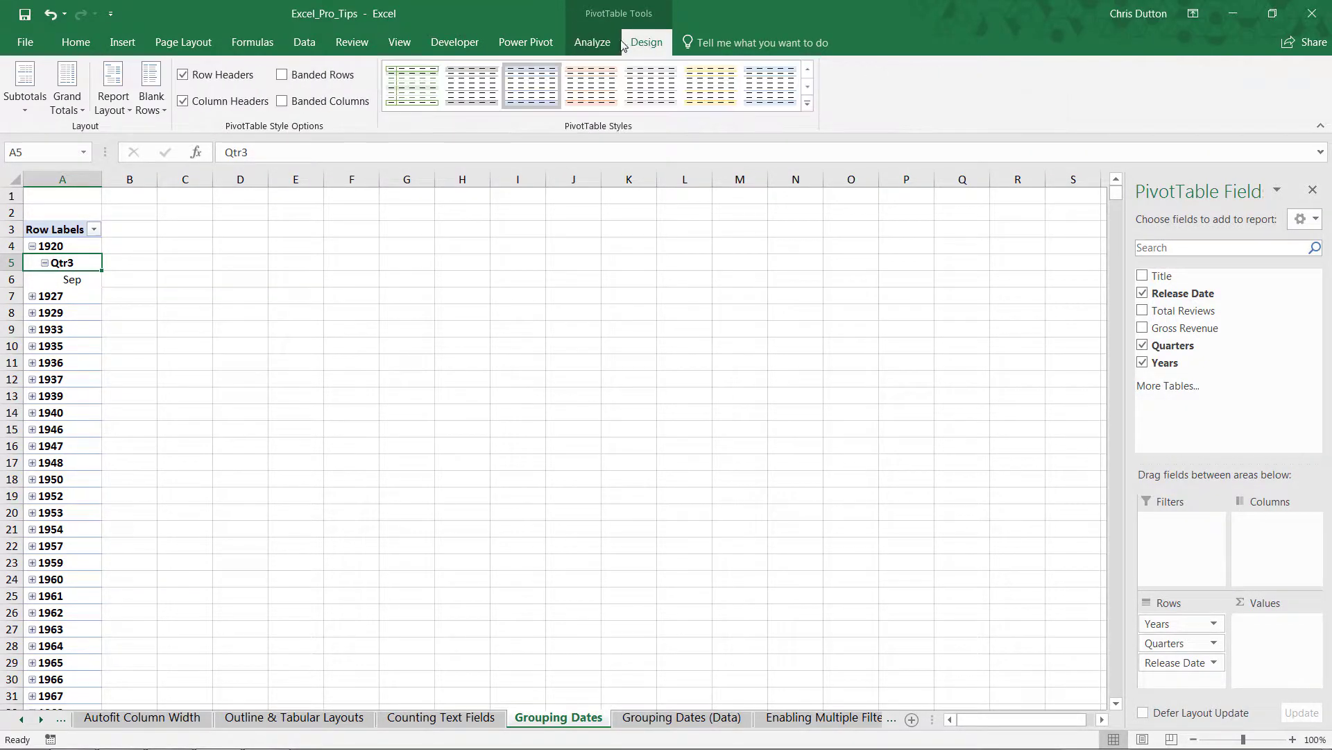
{"action": "left_click", "coordinate": [119, 102]}
{"action": "left_click", "coordinate": [196, 182]}
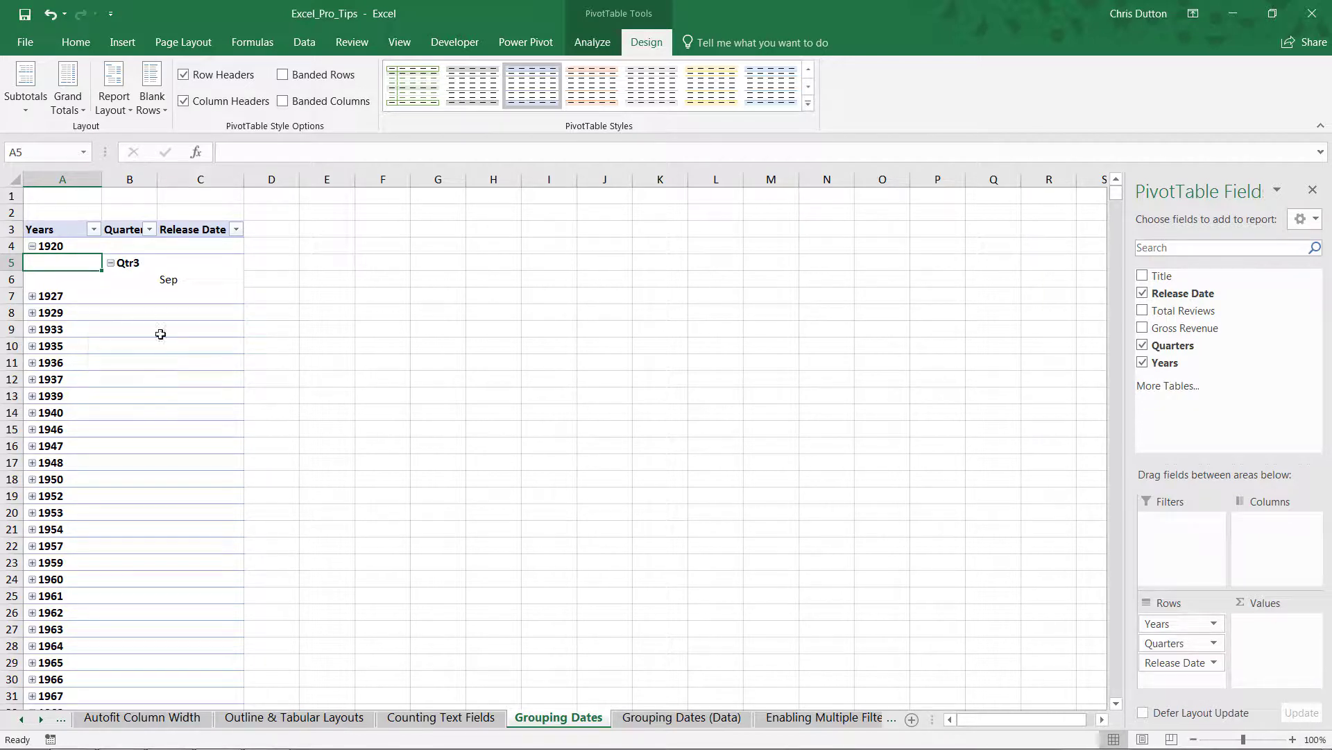
Remove Quarters and Release Date from Rows and add Gross Revenue to Values
{"action": "left_click_drag", "start_coordinate": [1169, 644], "coordinate": [1153, 439]}
{"action": "left_click_drag", "start_coordinate": [1175, 642], "coordinate": [1198, 381]}
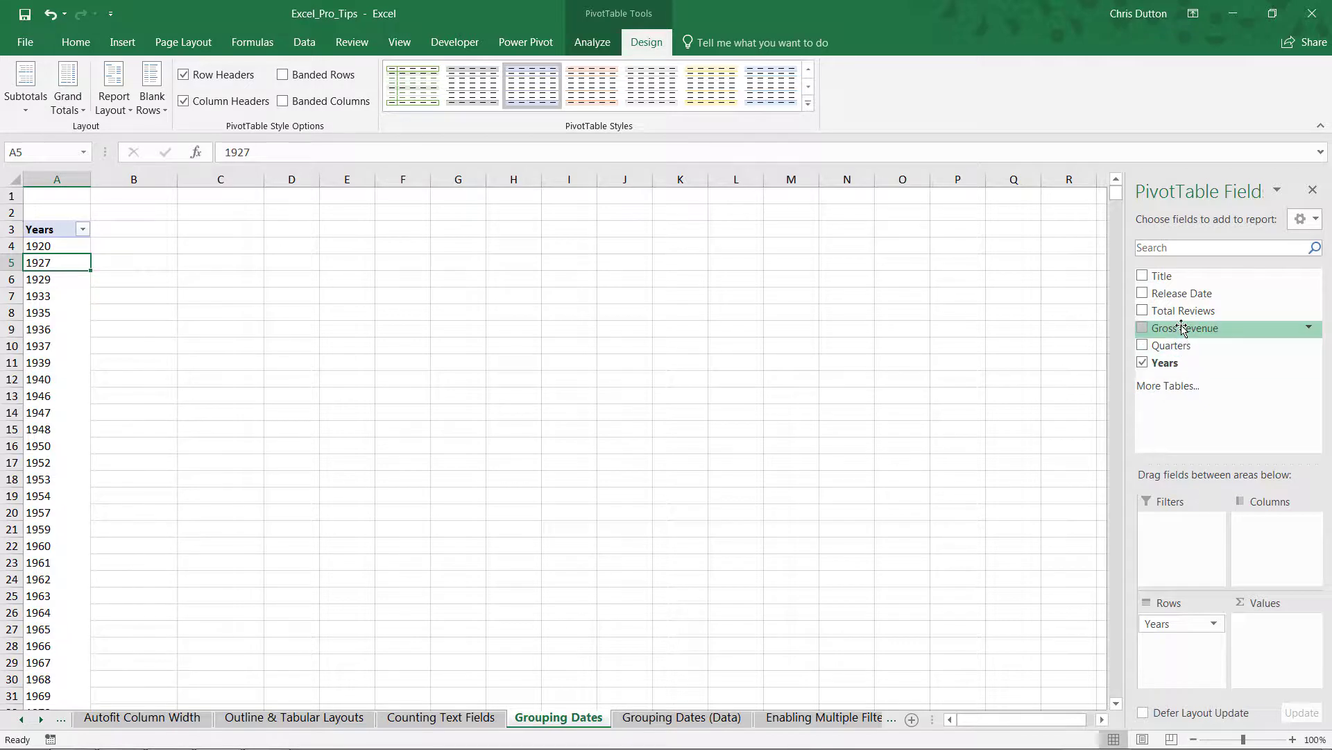
{"action": "left_click_drag", "start_coordinate": [1184, 327], "coordinate": [1277, 644]}
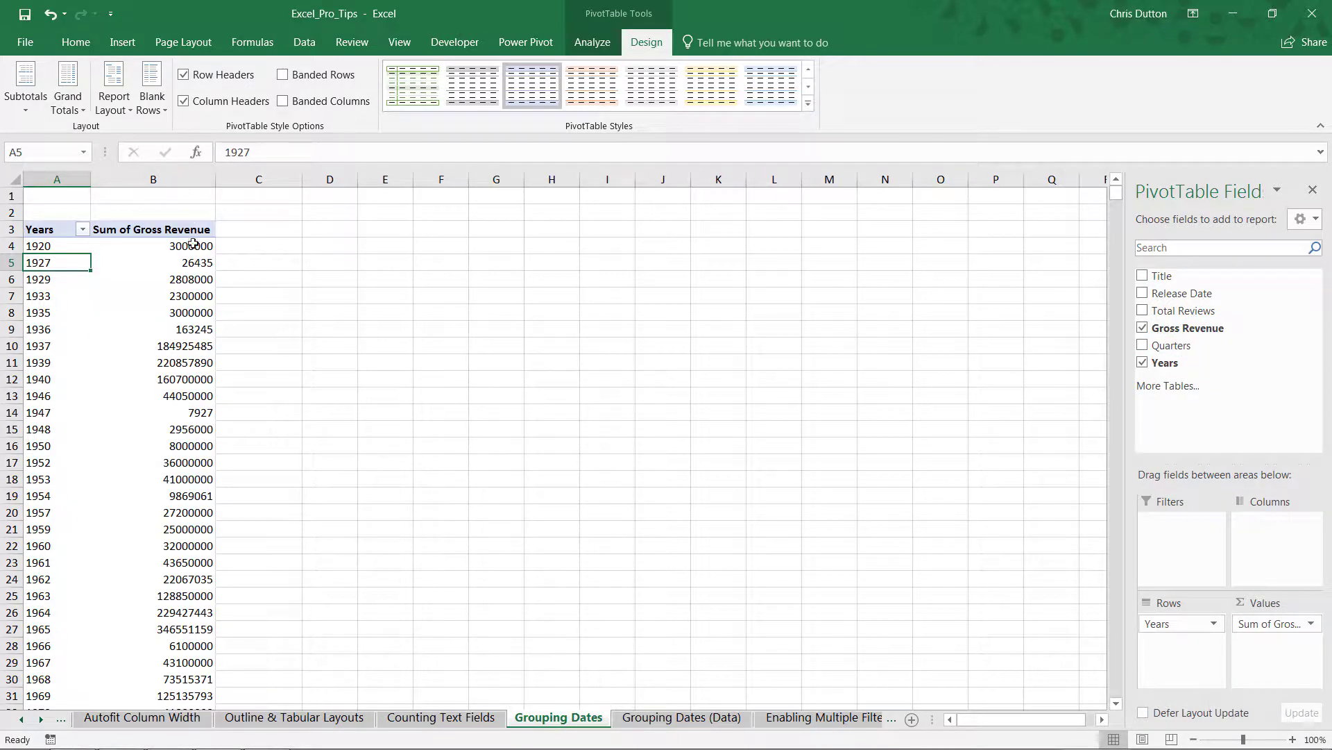
{"action": "mouse_move", "coordinate": [190, 399]}
Undo the Gross Revenue, row field and date grouping changes with Ctrl+Z
{"action": "key", "text": "ctrl+z"}
{"action": "key", "text": "ctrl+z"}
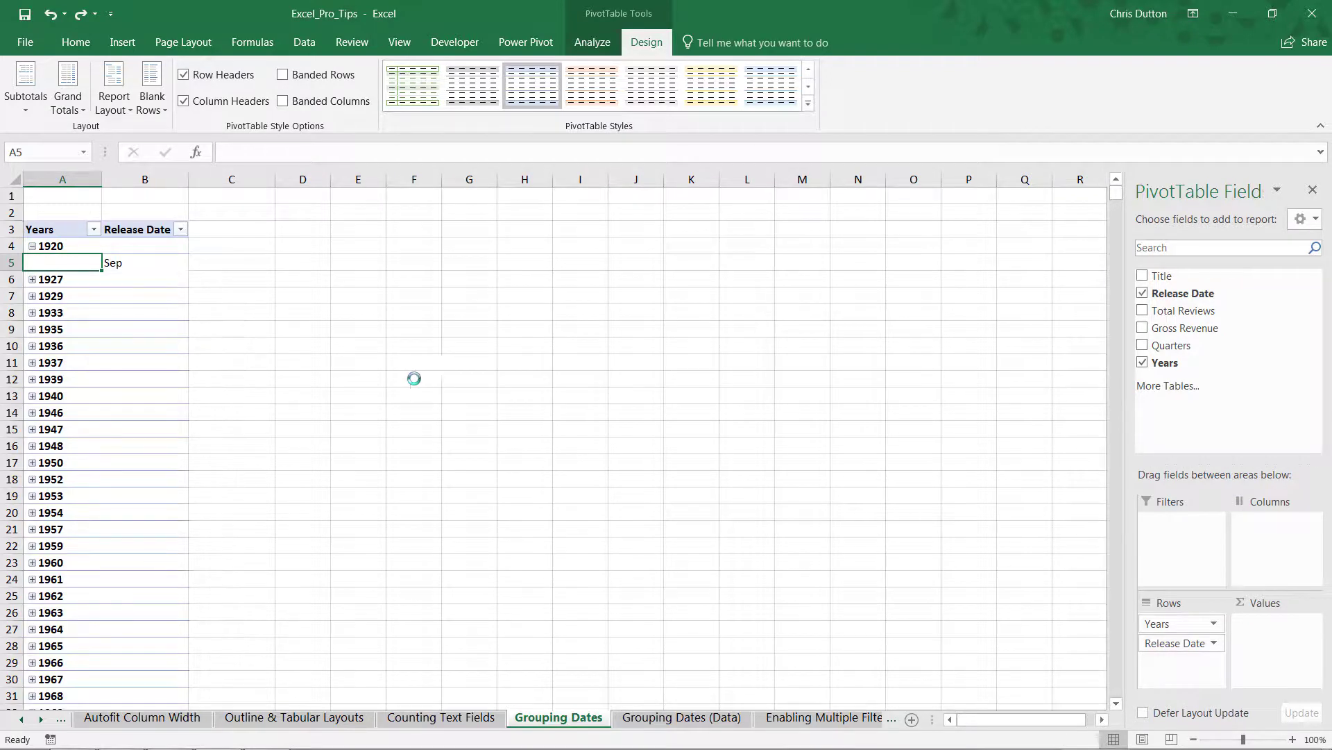
{"action": "key", "text": "ctrl+z"}
{"action": "key", "text": "ctrl+z"}
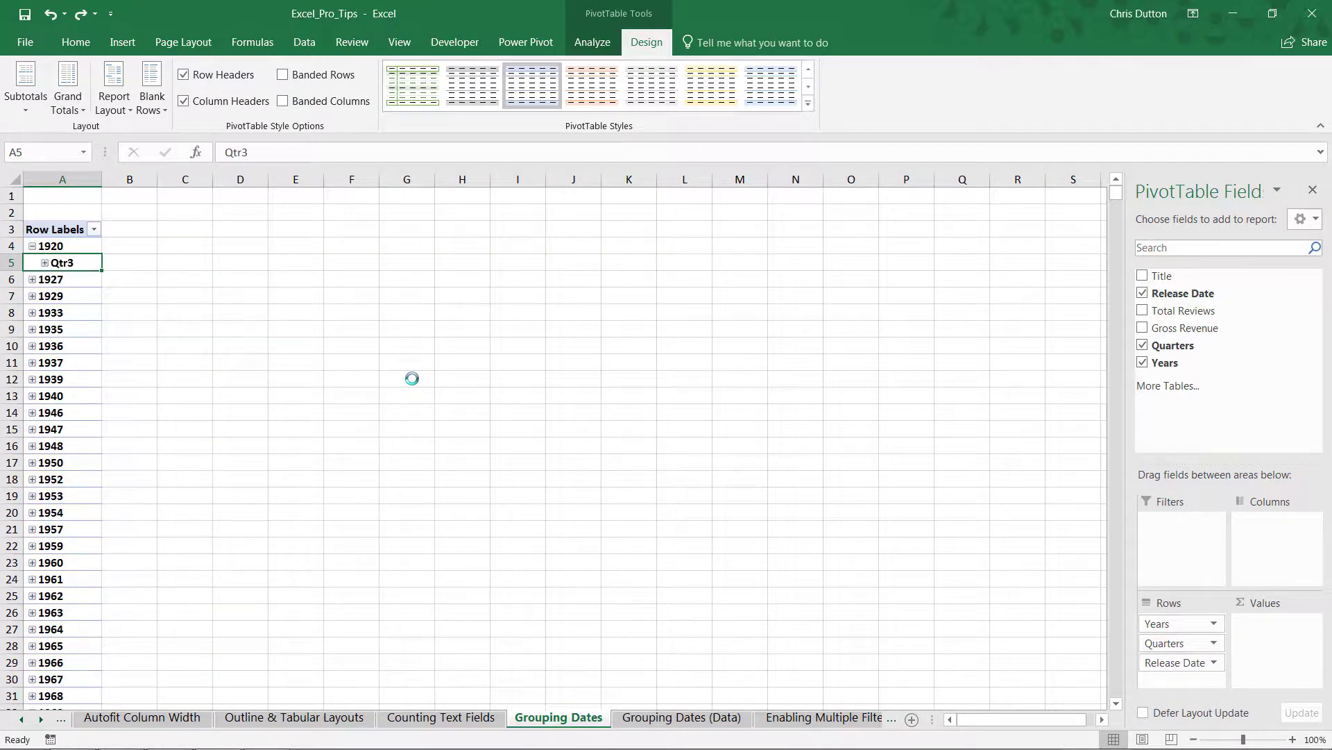
{"action": "key", "text": "ctrl+z"}
{"action": "key", "text": "ctrl+z"}
{"action": "key", "text": "ctrl+z"}
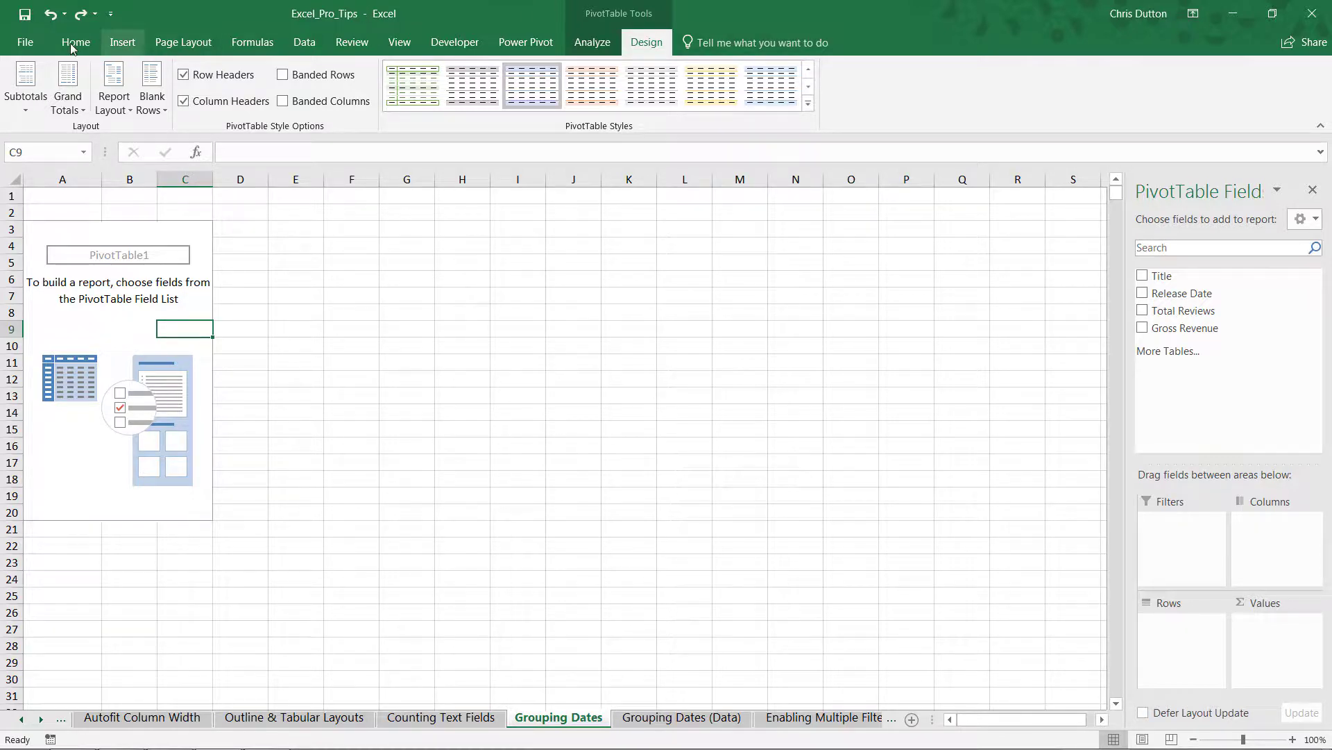
In File > Options > Data, check 'Disable automatic grouping of Date/Time columns in PivotTables' and confirm
{"action": "left_click", "coordinate": [27, 43]}
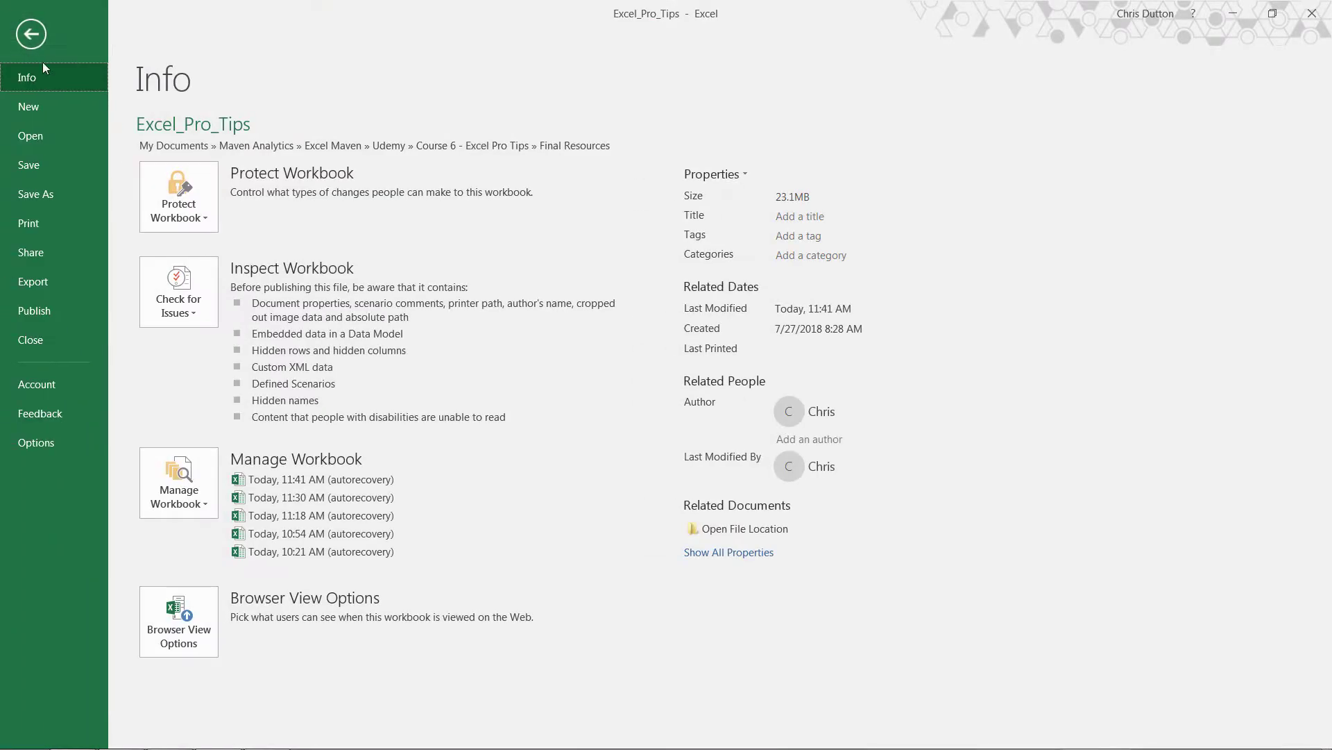
{"action": "left_click", "coordinate": [39, 443]}
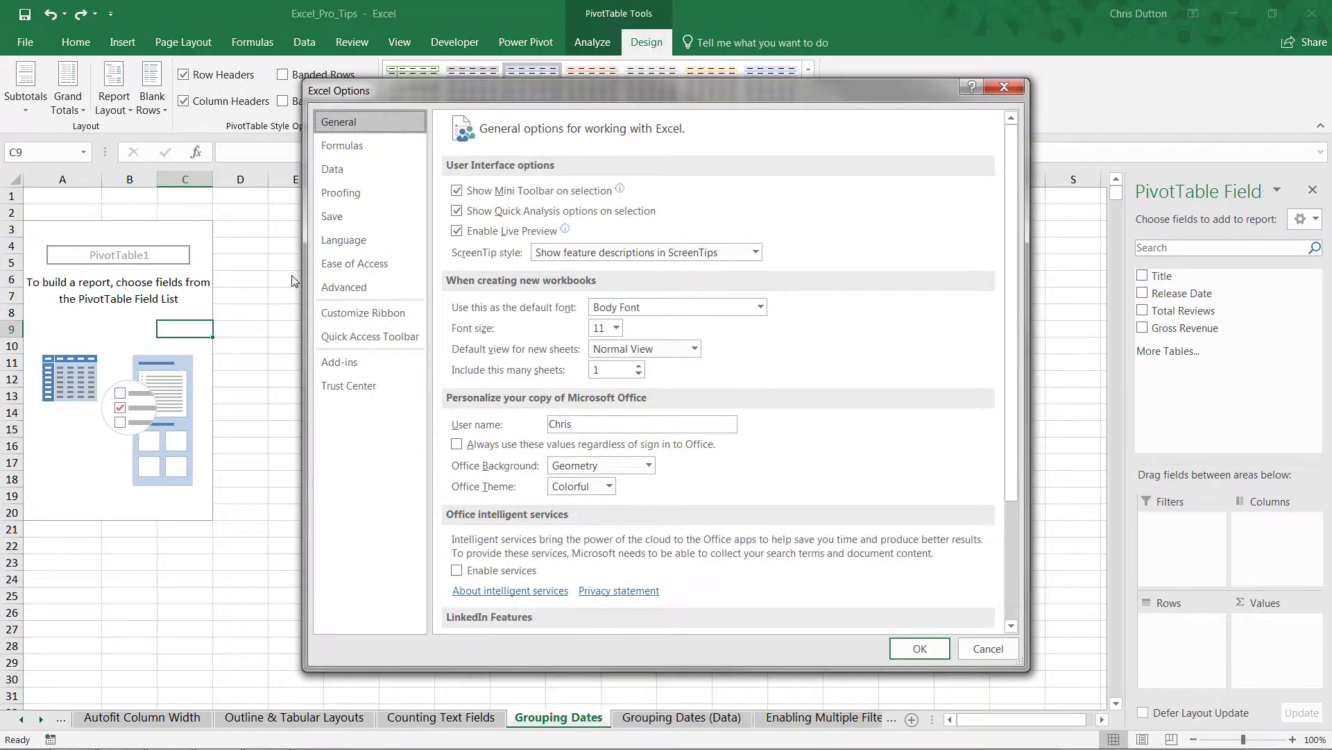
{"action": "left_click", "coordinate": [335, 169]}
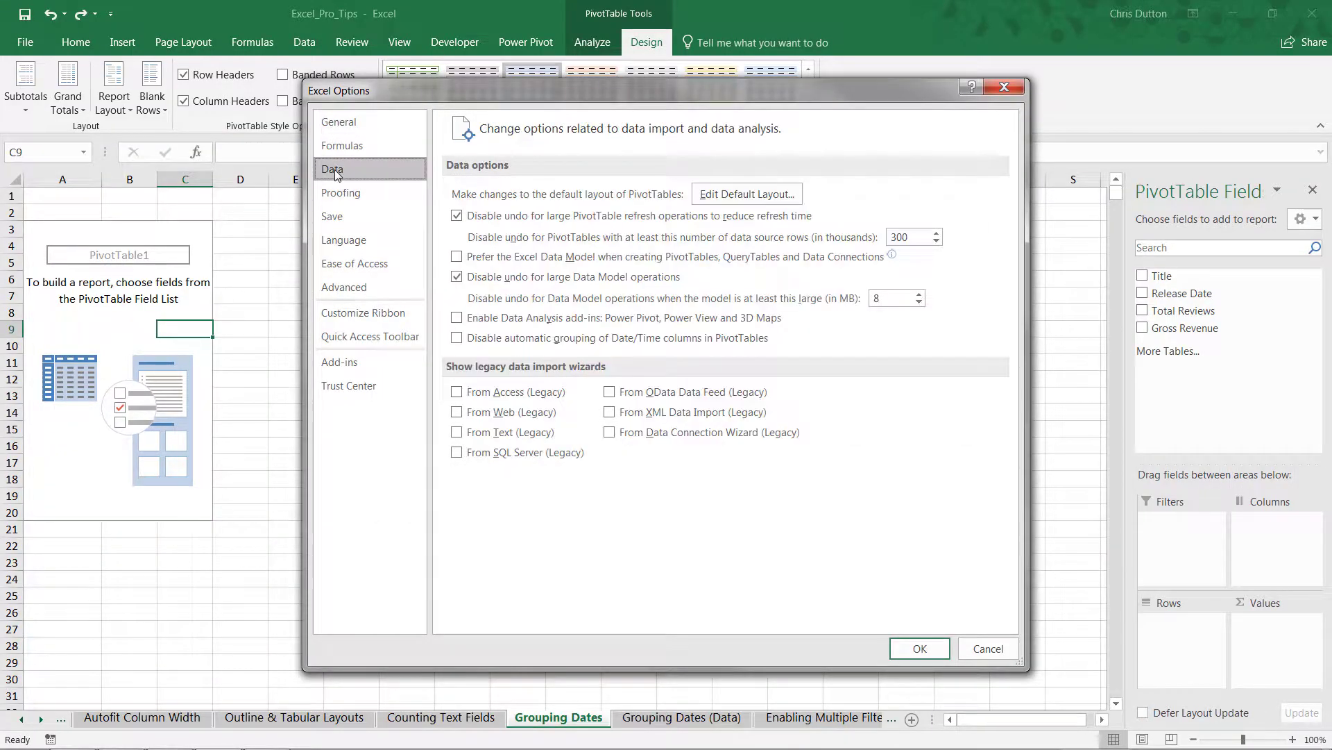
{"action": "left_click", "coordinate": [457, 340]}
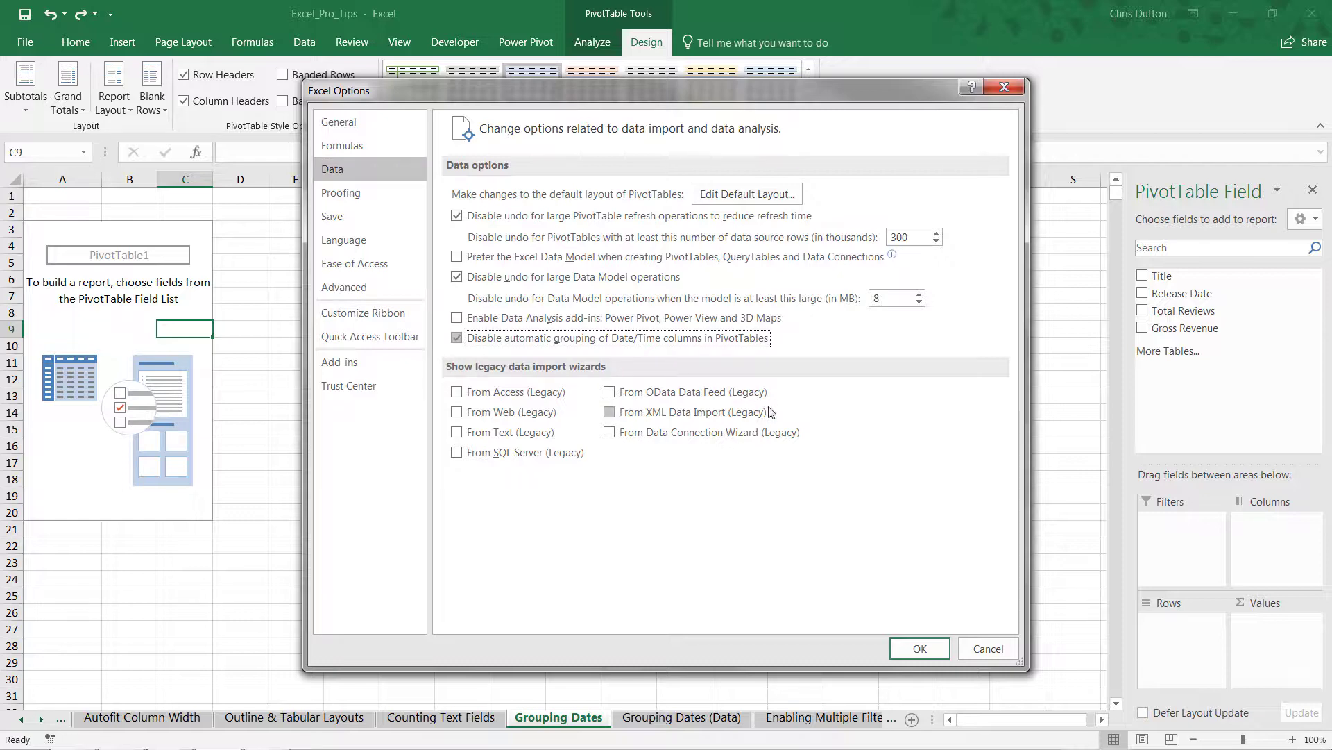
{"action": "left_click", "coordinate": [919, 648]}
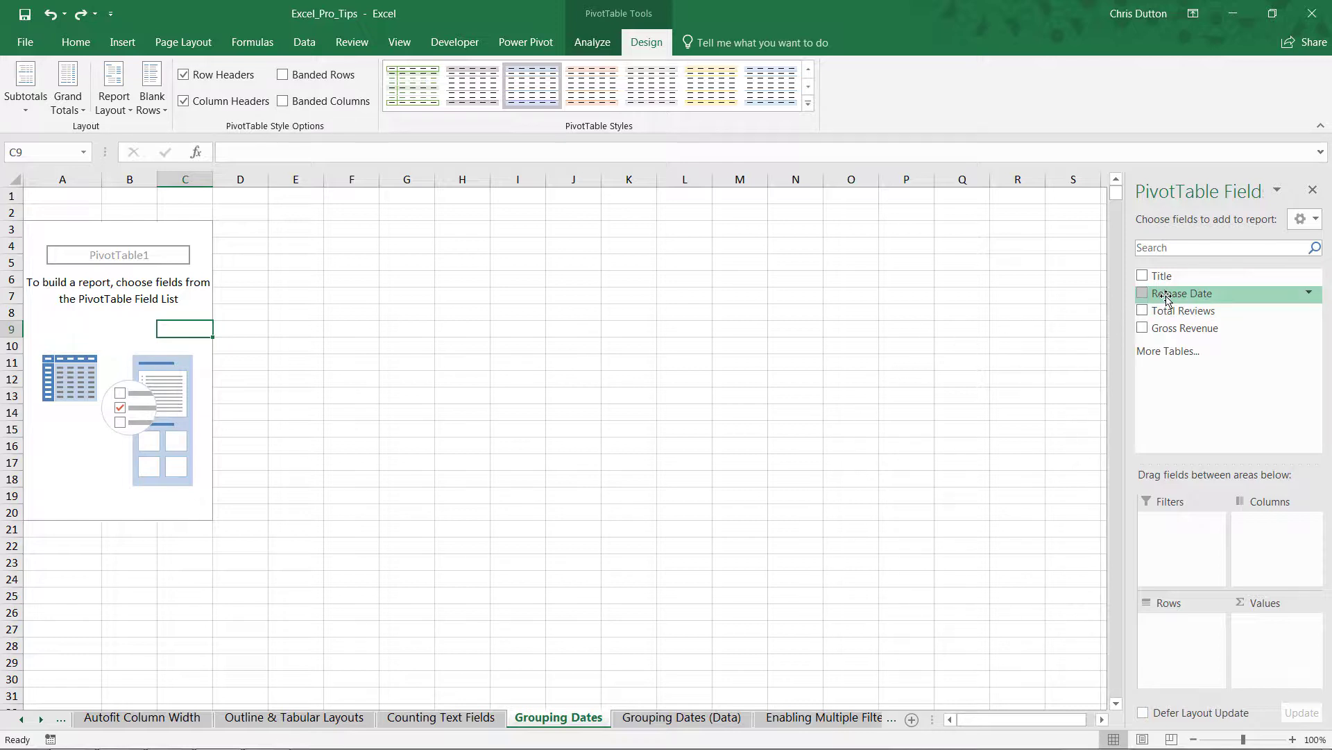
Add Release Date to Rows as individual dates and open Group Field for them
{"action": "left_click_drag", "start_coordinate": [1168, 300], "coordinate": [1171, 624]}
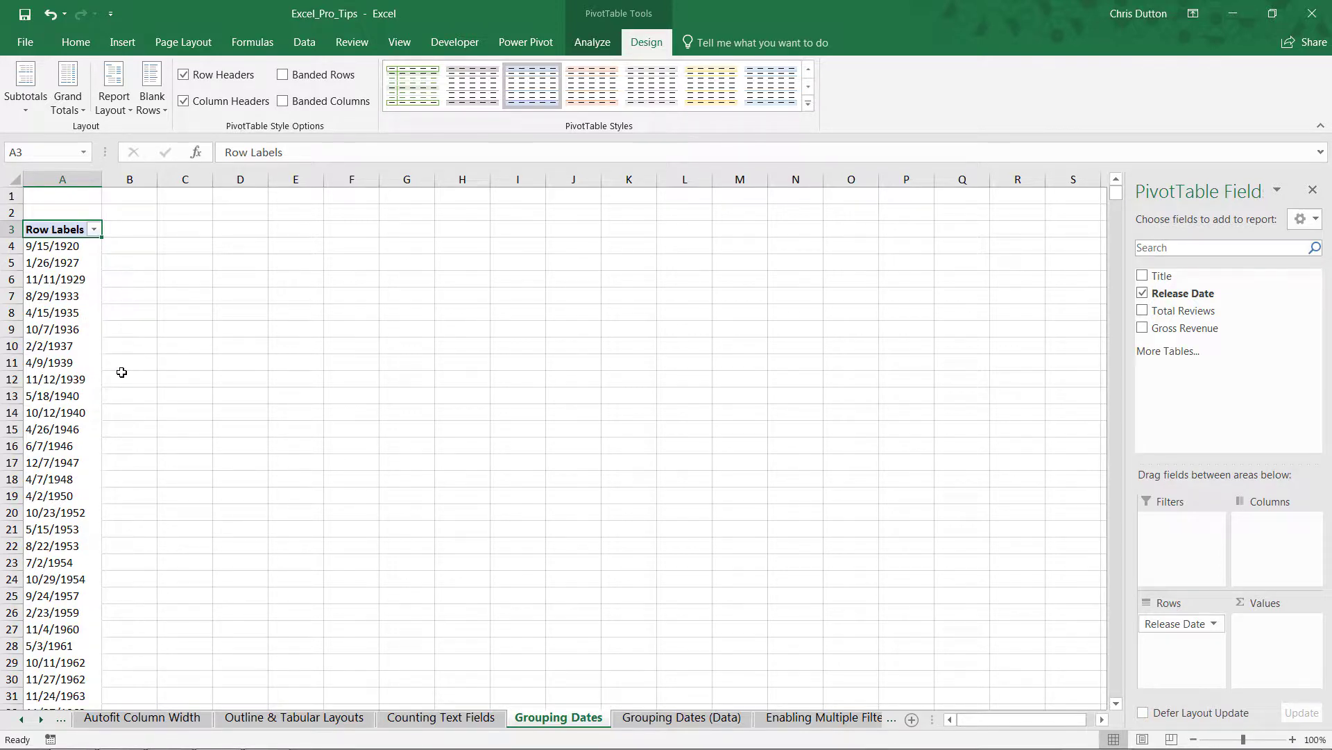
{"action": "right_click", "coordinate": [60, 314]}
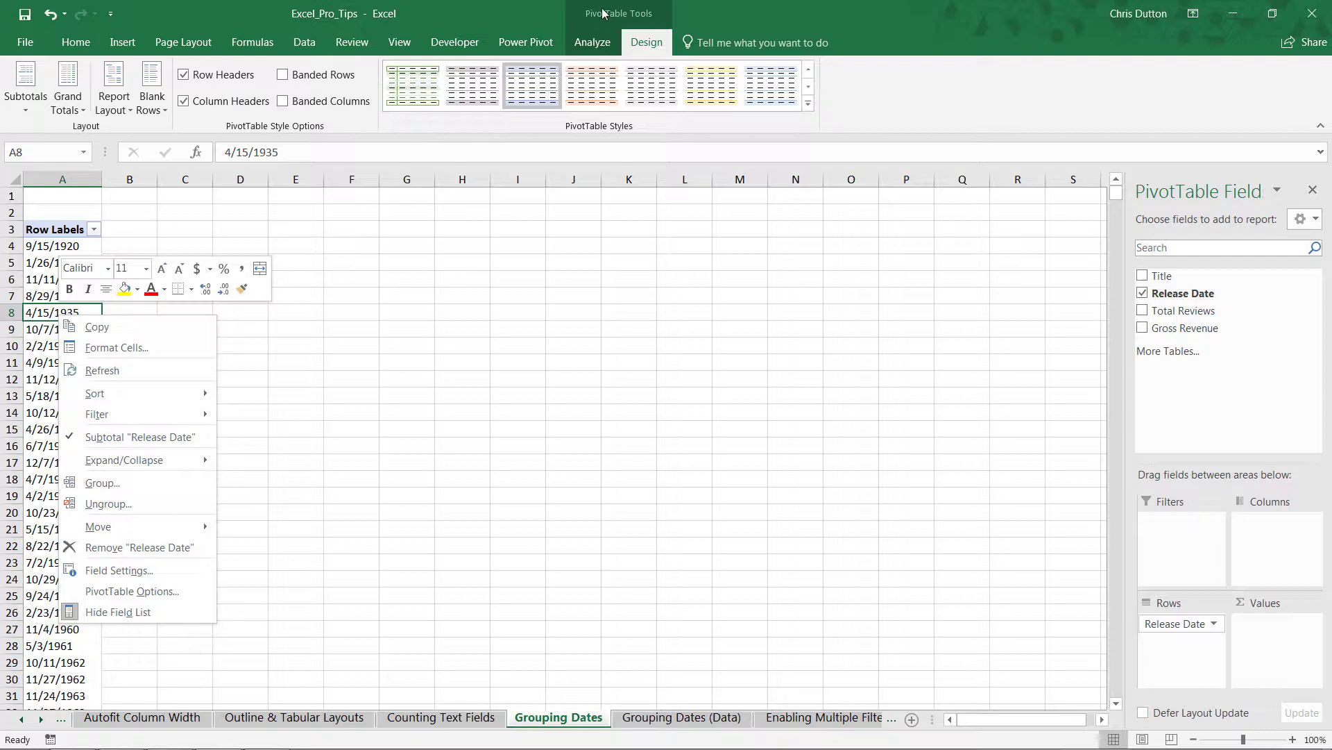
{"action": "left_click", "coordinate": [595, 42]}
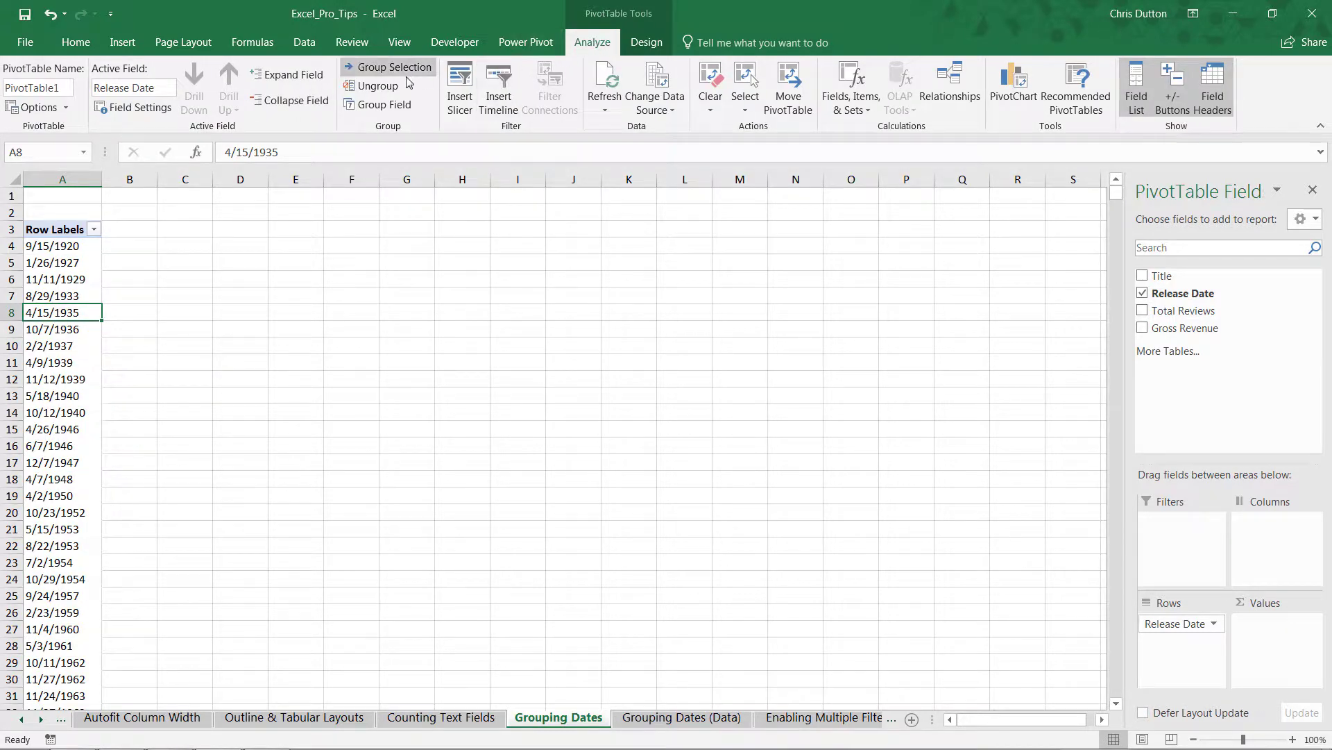
{"action": "left_click", "coordinate": [364, 107]}
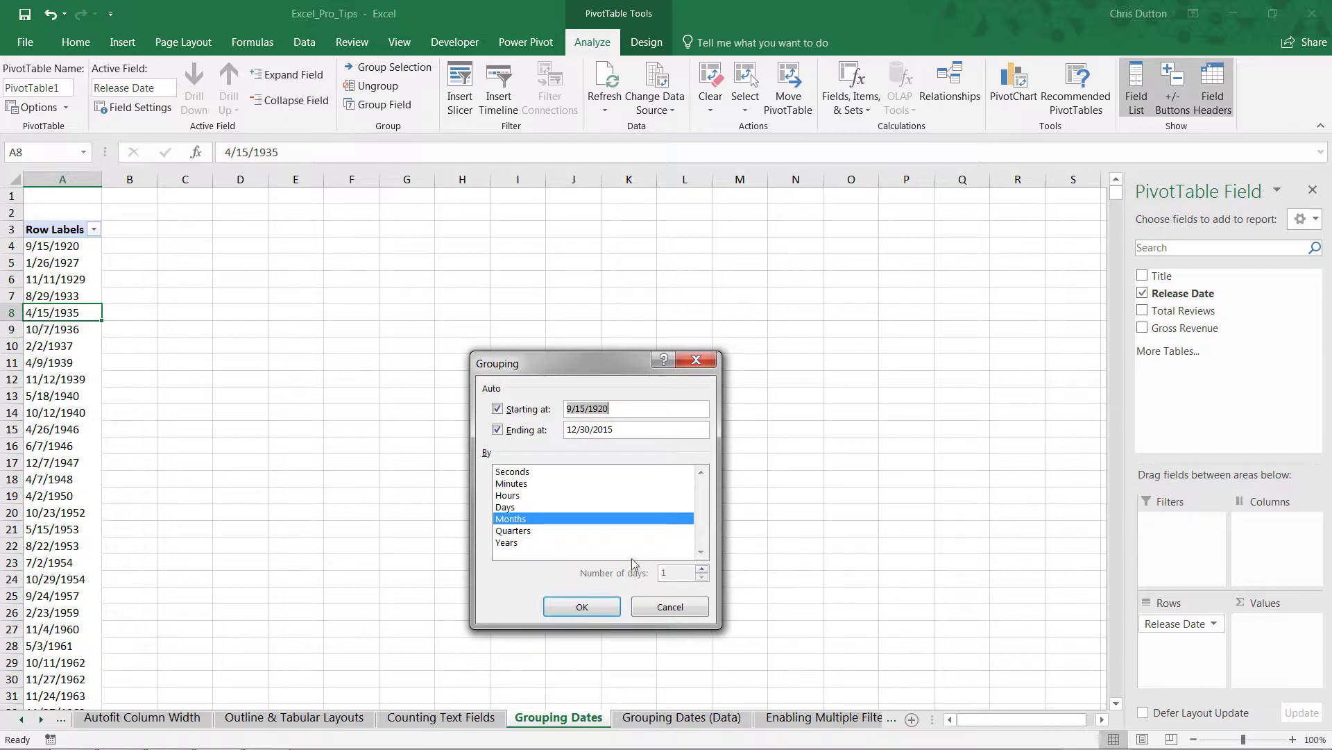
Choose Days, Months, Quarters and Years as grouping levels in the Grouping dialog
{"action": "left_click_drag", "start_coordinate": [554, 371], "coordinate": [321, 255]}
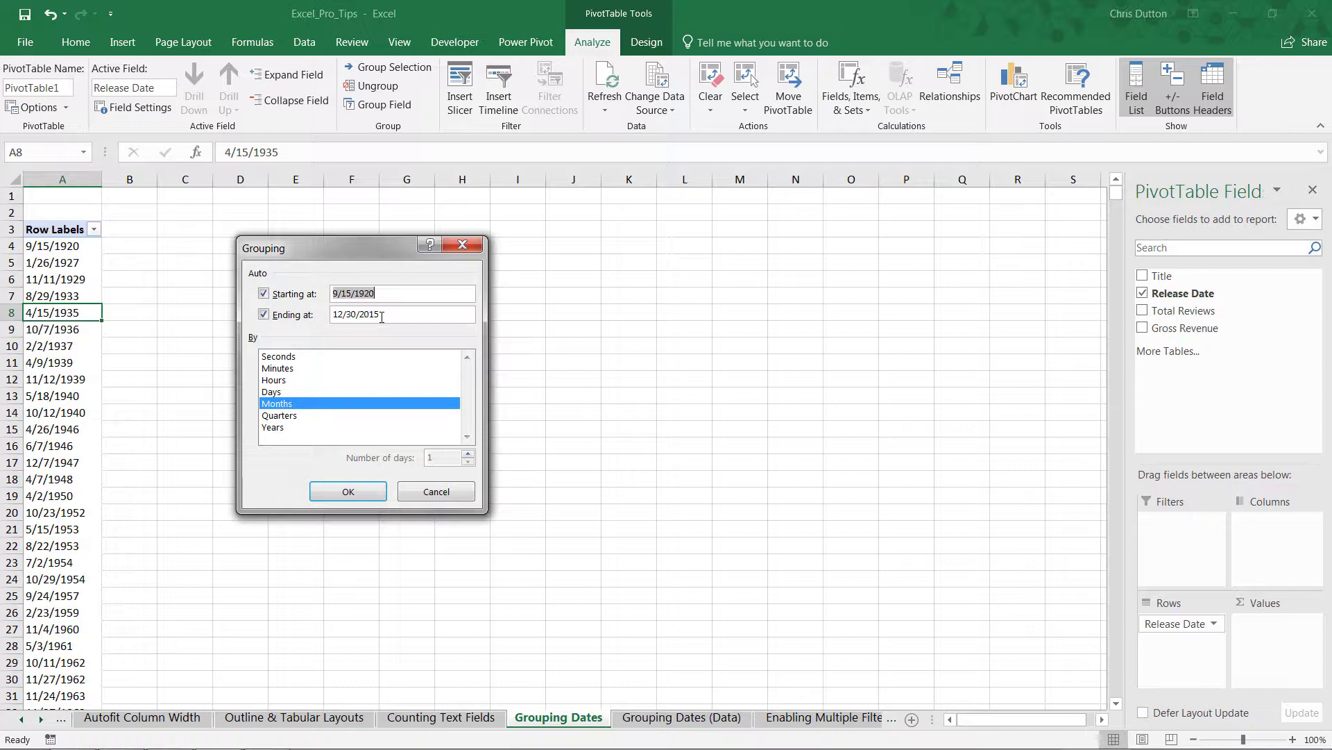
{"action": "left_click", "coordinate": [274, 393]}
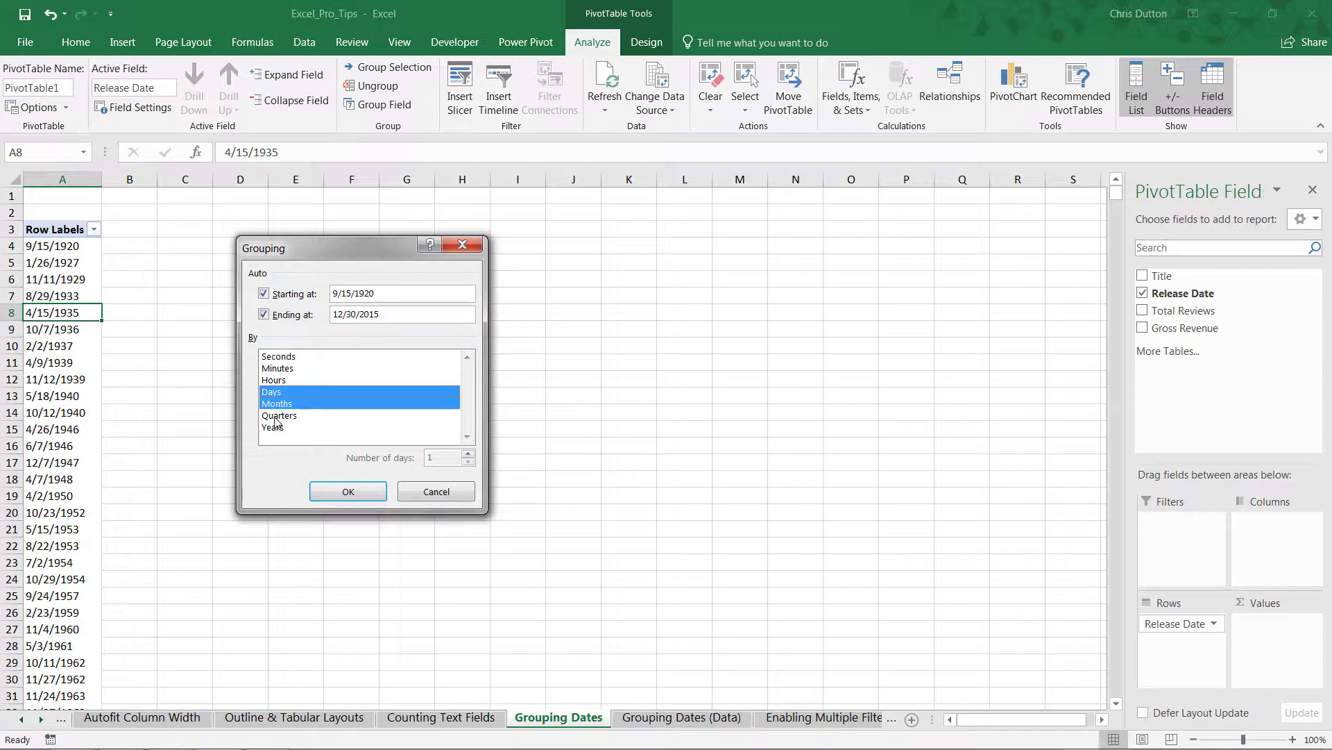
{"action": "left_click", "coordinate": [276, 417]}
{"action": "left_click", "coordinate": [274, 428]}
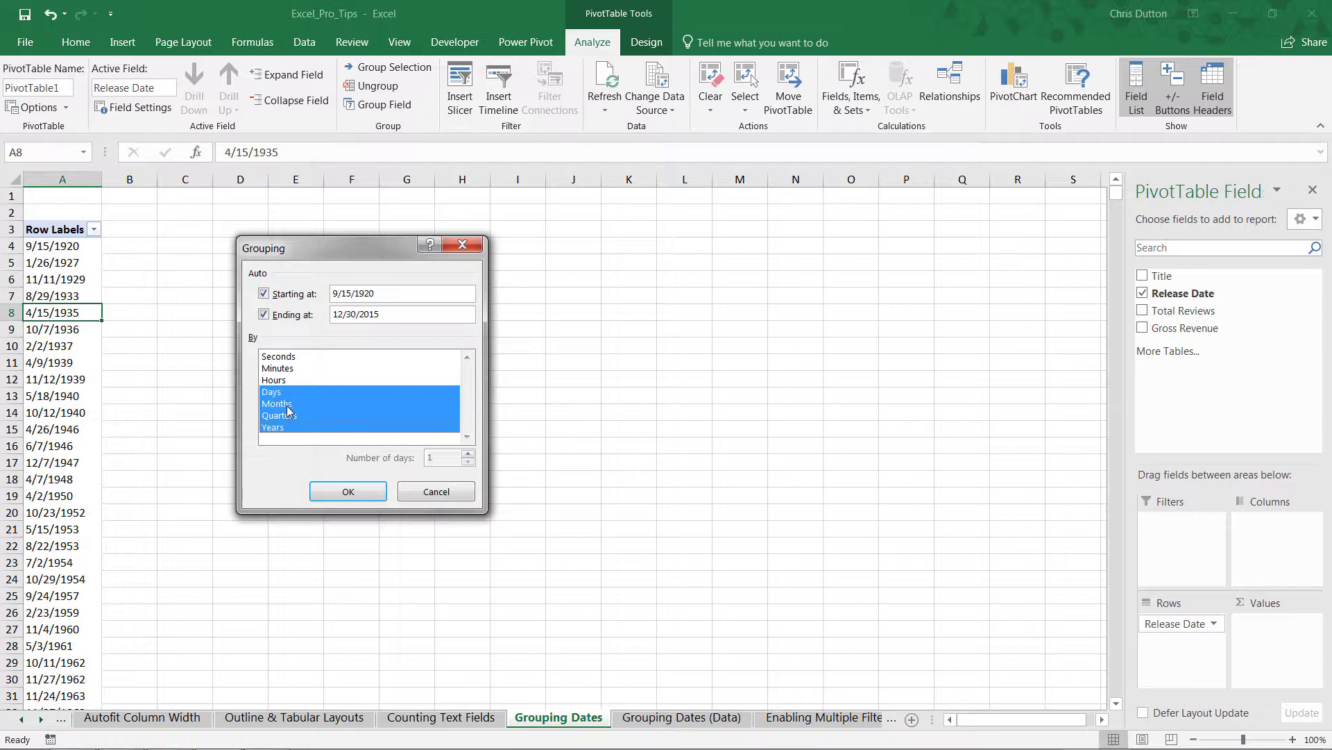
Apply the date grouping to preview it, then undo it to restore individual dates
{"action": "left_click", "coordinate": [348, 491]}
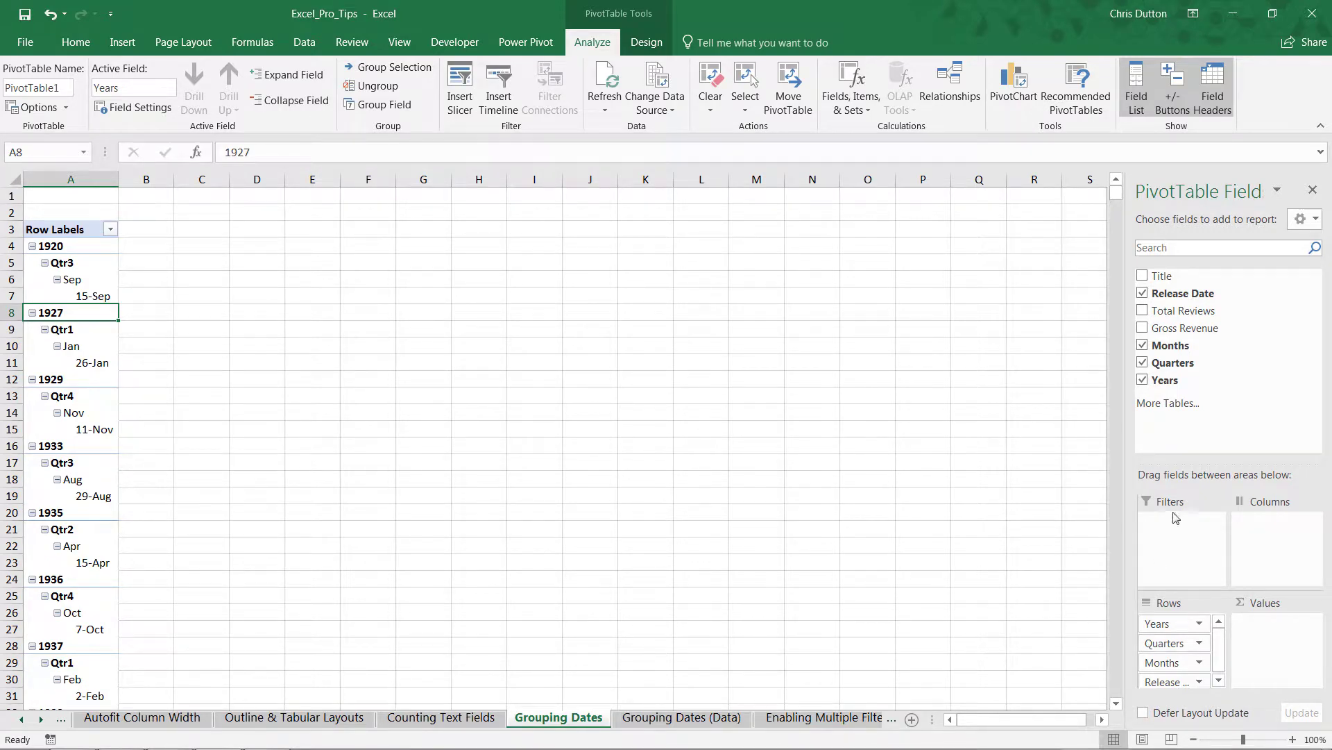
{"action": "left_click_drag", "start_coordinate": [1187, 464], "coordinate": [1186, 443]}
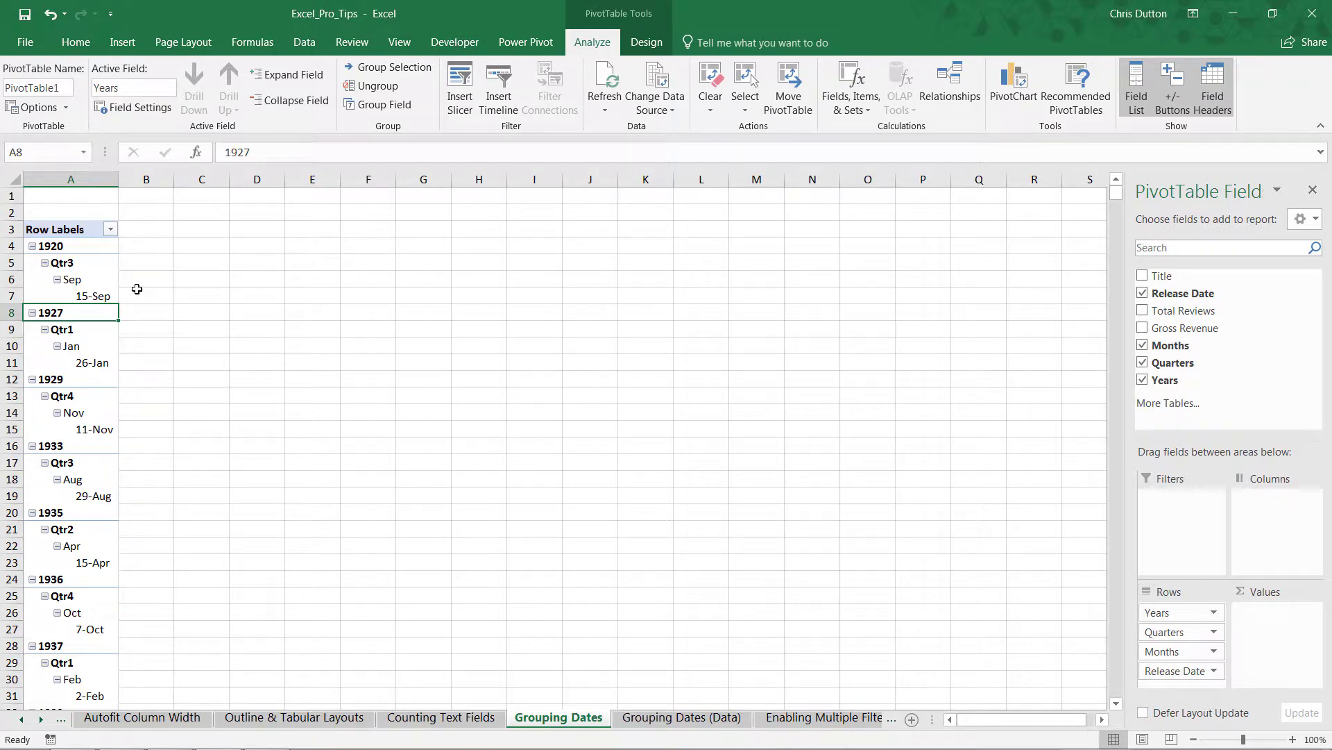
{"action": "key", "text": "alt+shift+Left"}
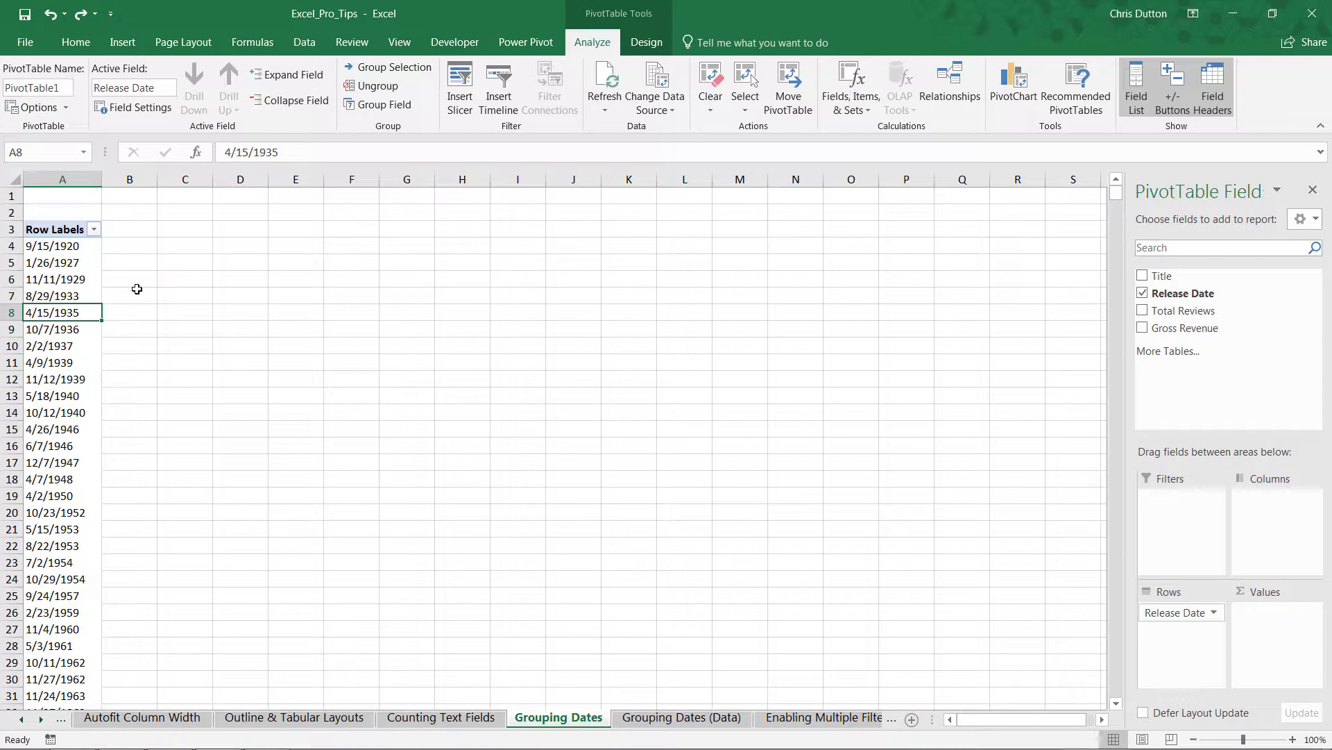
Insert two empty columns at column C of the Grouping Dates (Data) sheet
{"action": "left_click", "coordinate": [675, 719]}
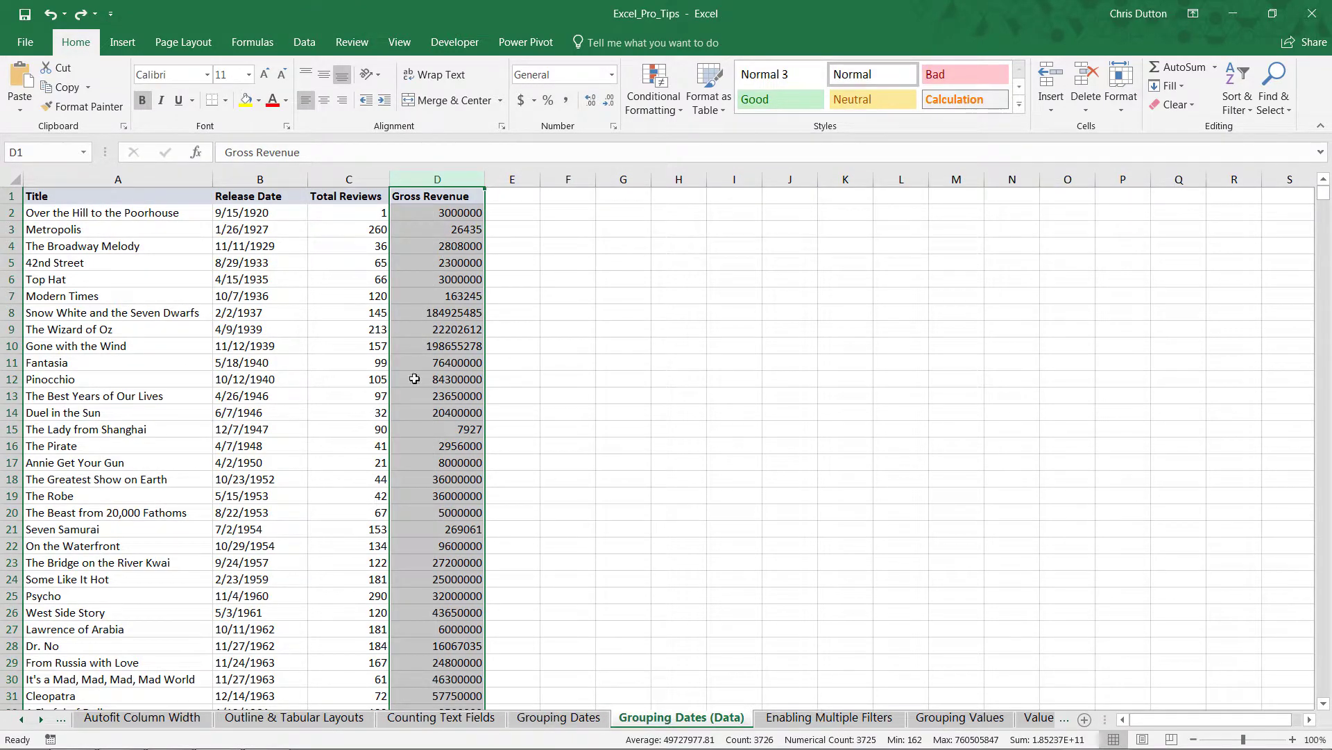
{"action": "right_click", "coordinate": [332, 182]}
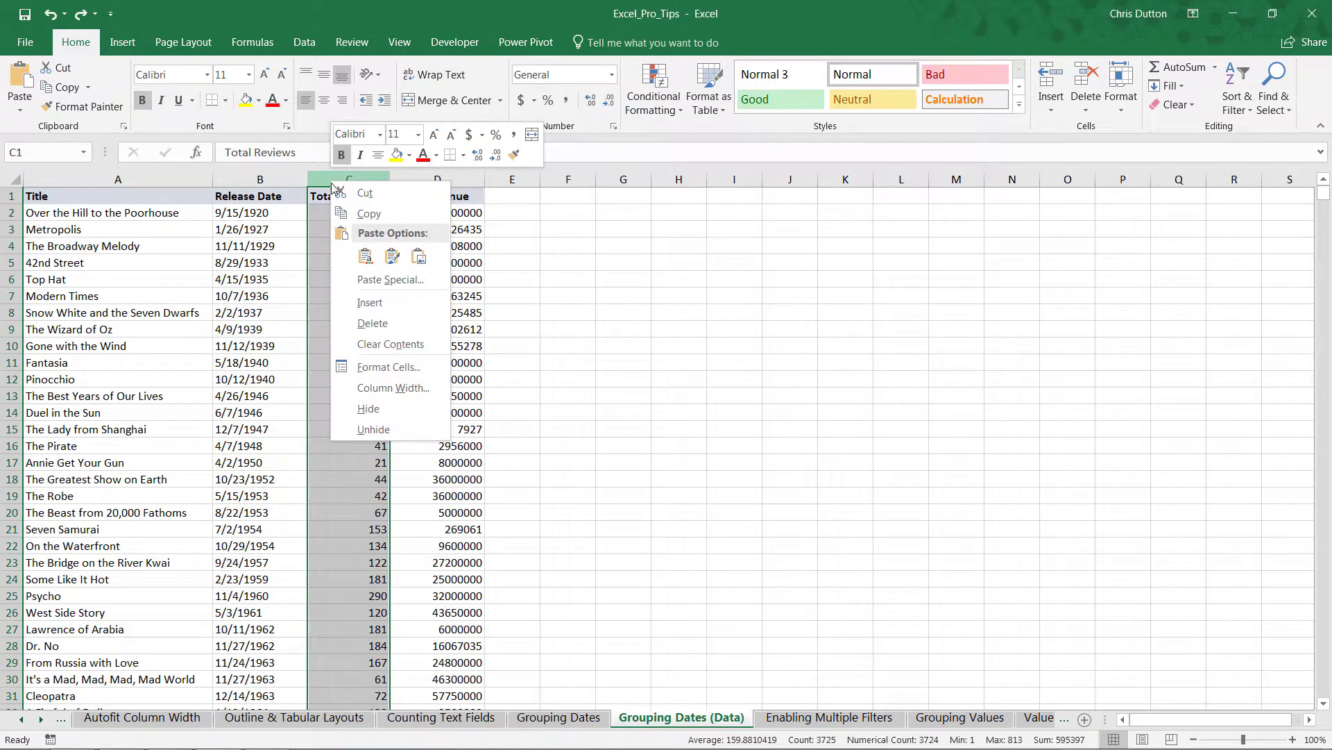
{"action": "key", "text": "Escape"}
{"action": "right_click", "coordinate": [363, 179]}
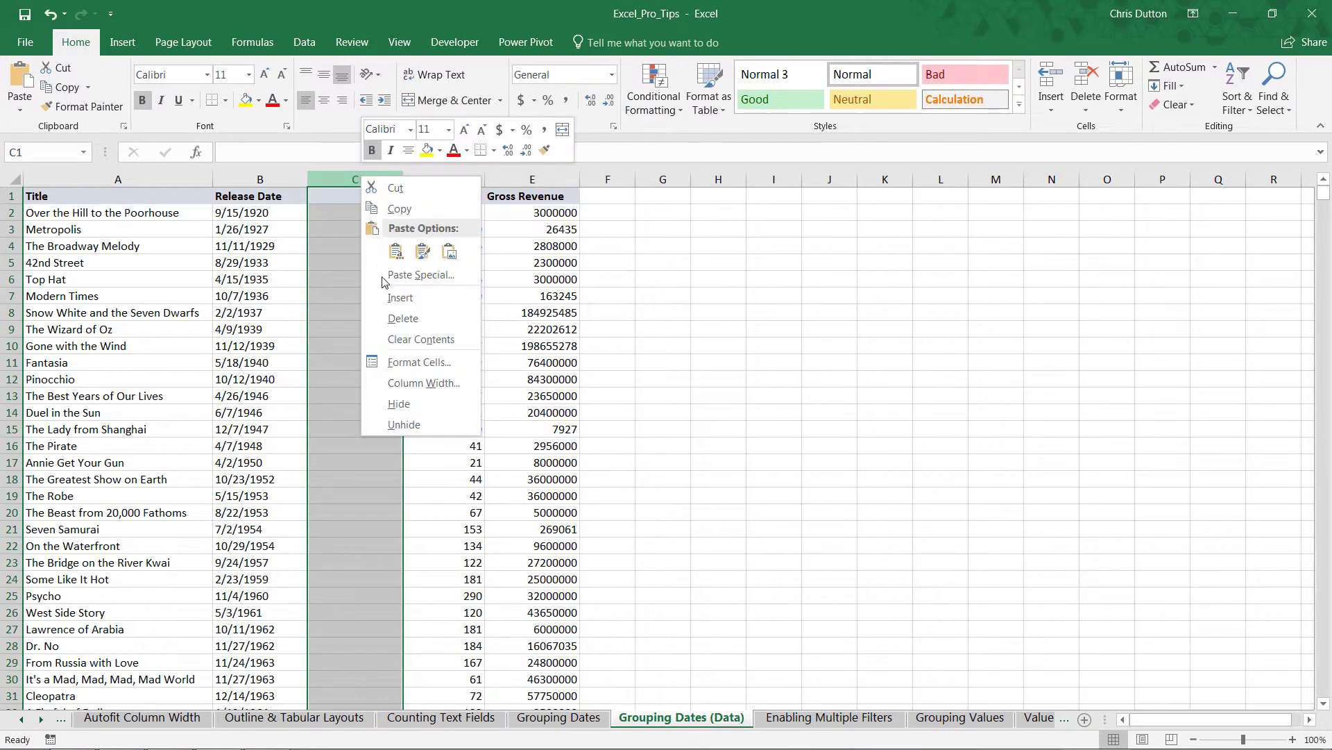
{"action": "left_click", "coordinate": [389, 297]}
Label the new columns 'Release Month' in C1 and 'Release Year' in D1
{"action": "left_click", "coordinate": [350, 195]}
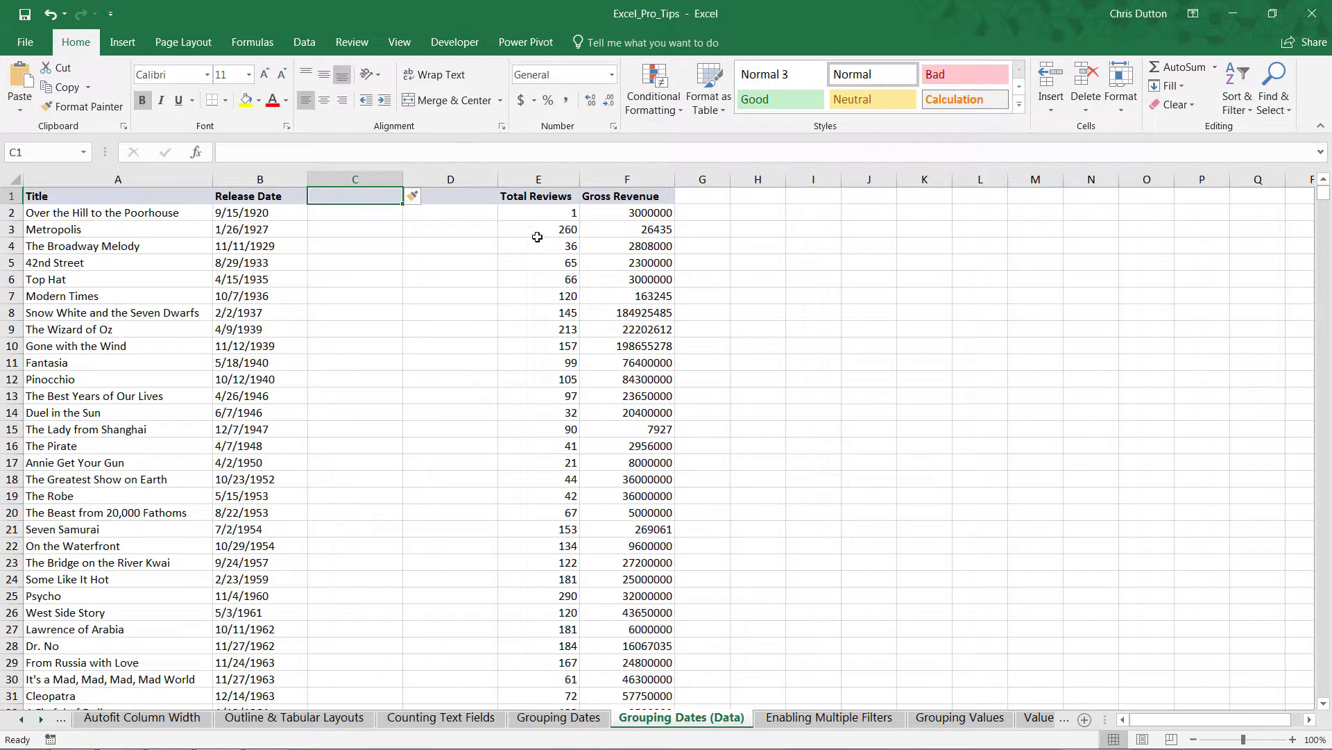
{"action": "type", "text": "Release Month"}
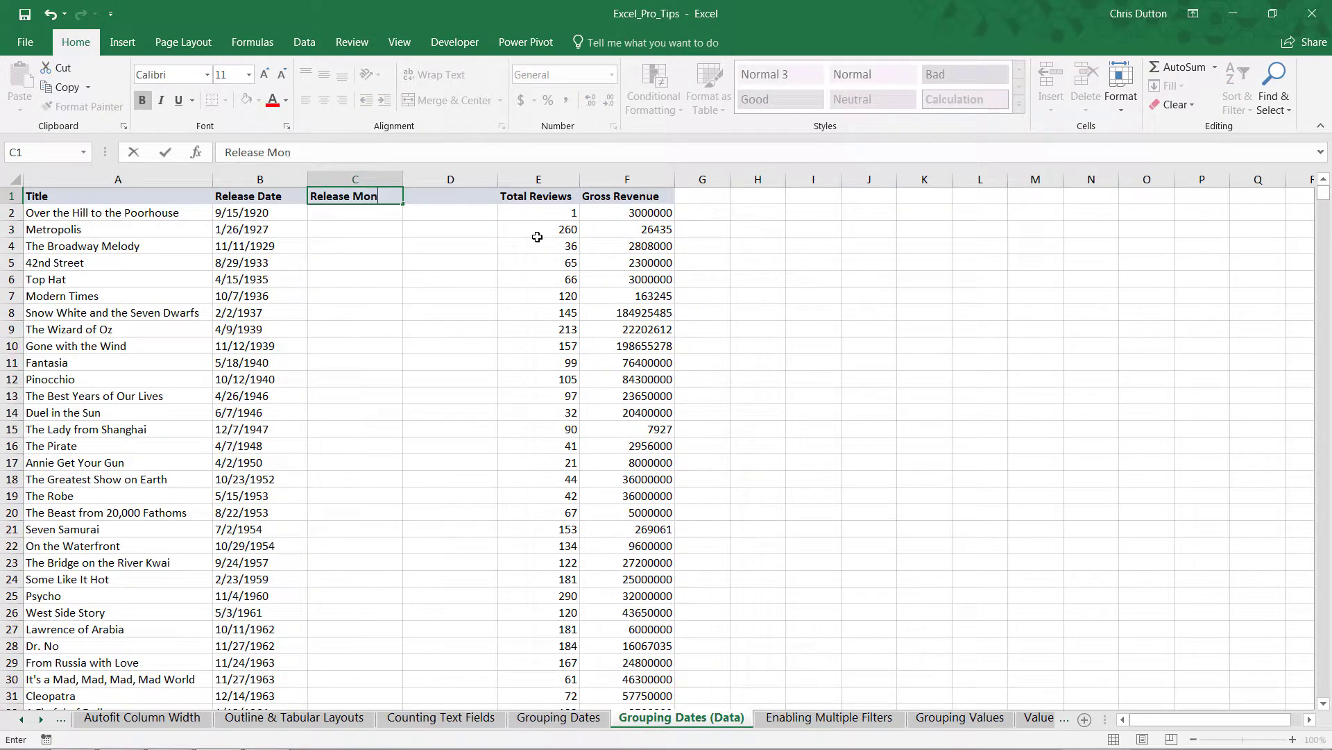
{"action": "key", "text": "Return"}
{"action": "key", "text": "Up"}
{"action": "key", "text": "Right"}
{"action": "type", "text": "Rel"}
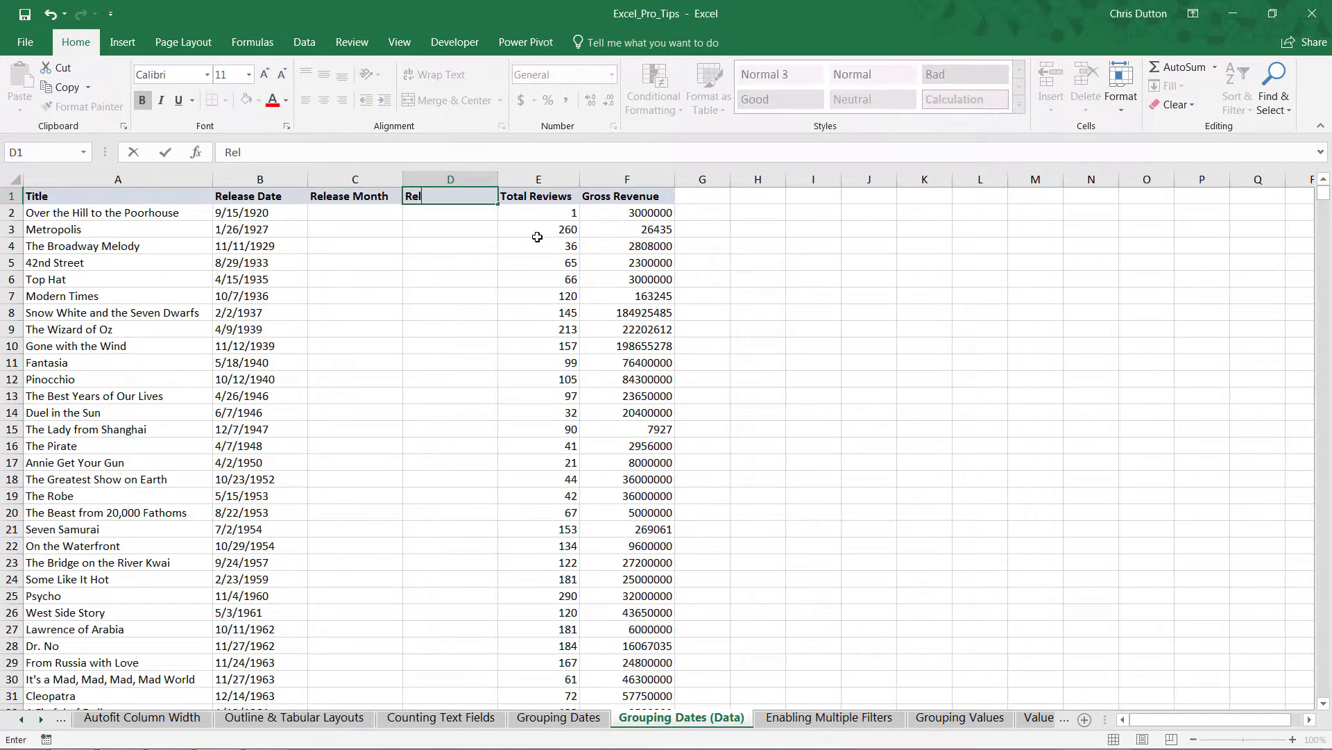
{"action": "type", "text": "ease Year"}
{"action": "key", "text": "Return"}
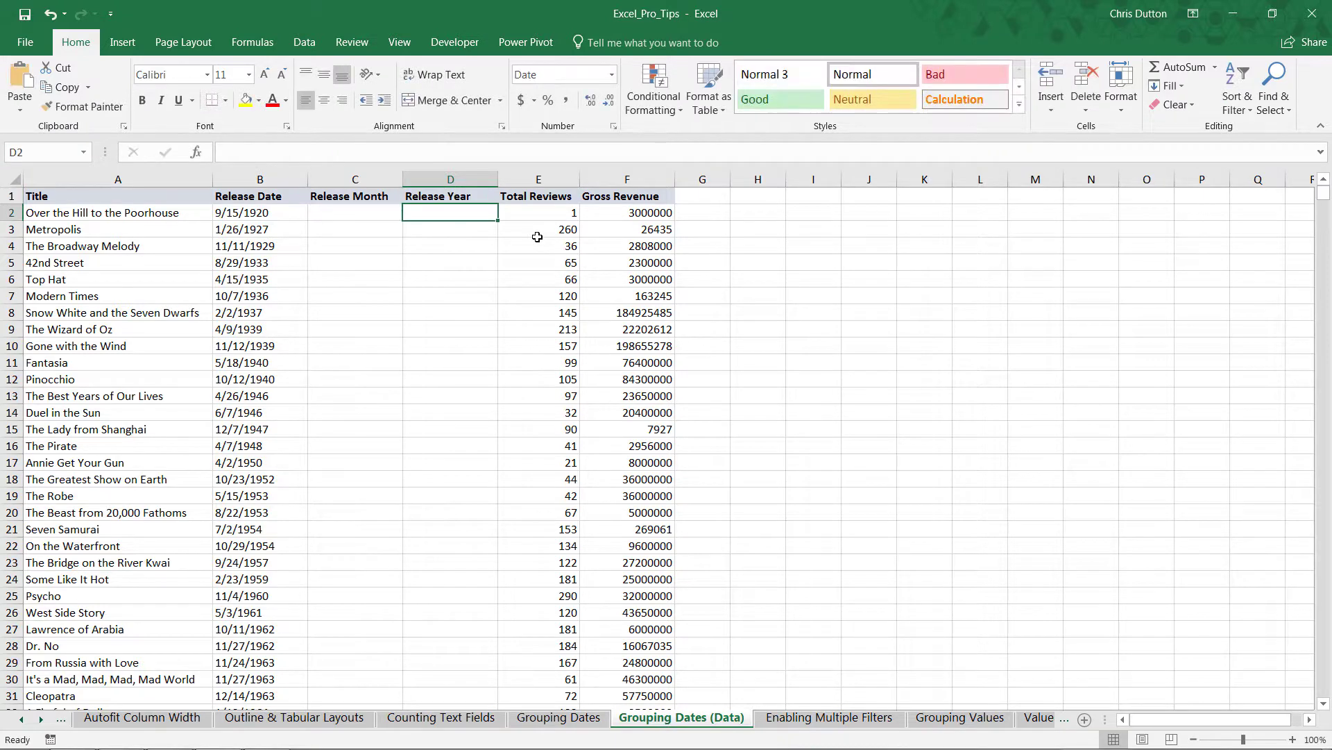
{"action": "left_click", "coordinate": [343, 214]}
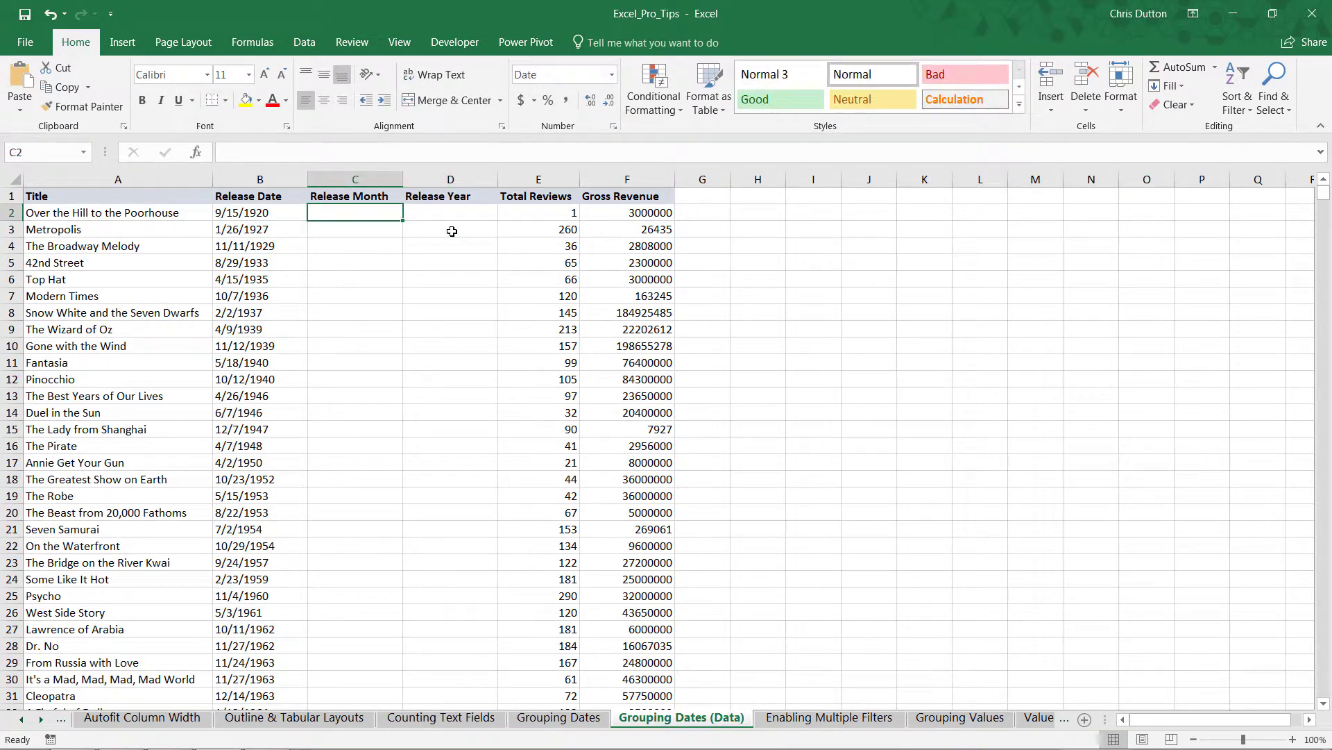
Enter the formula =MONTH(B2) in cell C2
{"action": "key", "text": "Left"}
{"action": "key", "text": "Right"}
{"action": "type", "text": "=MONTH("}
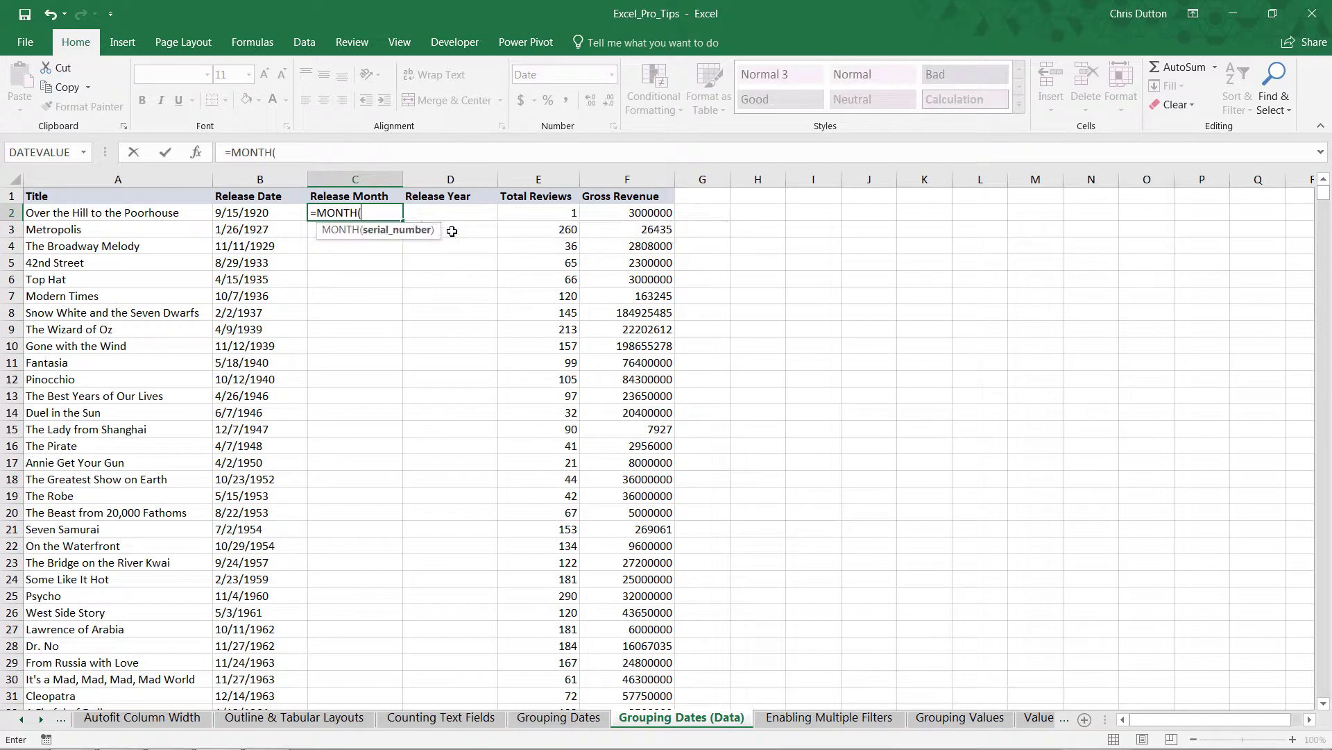
{"action": "key", "text": "Left"}
{"action": "type", "text": ")"}
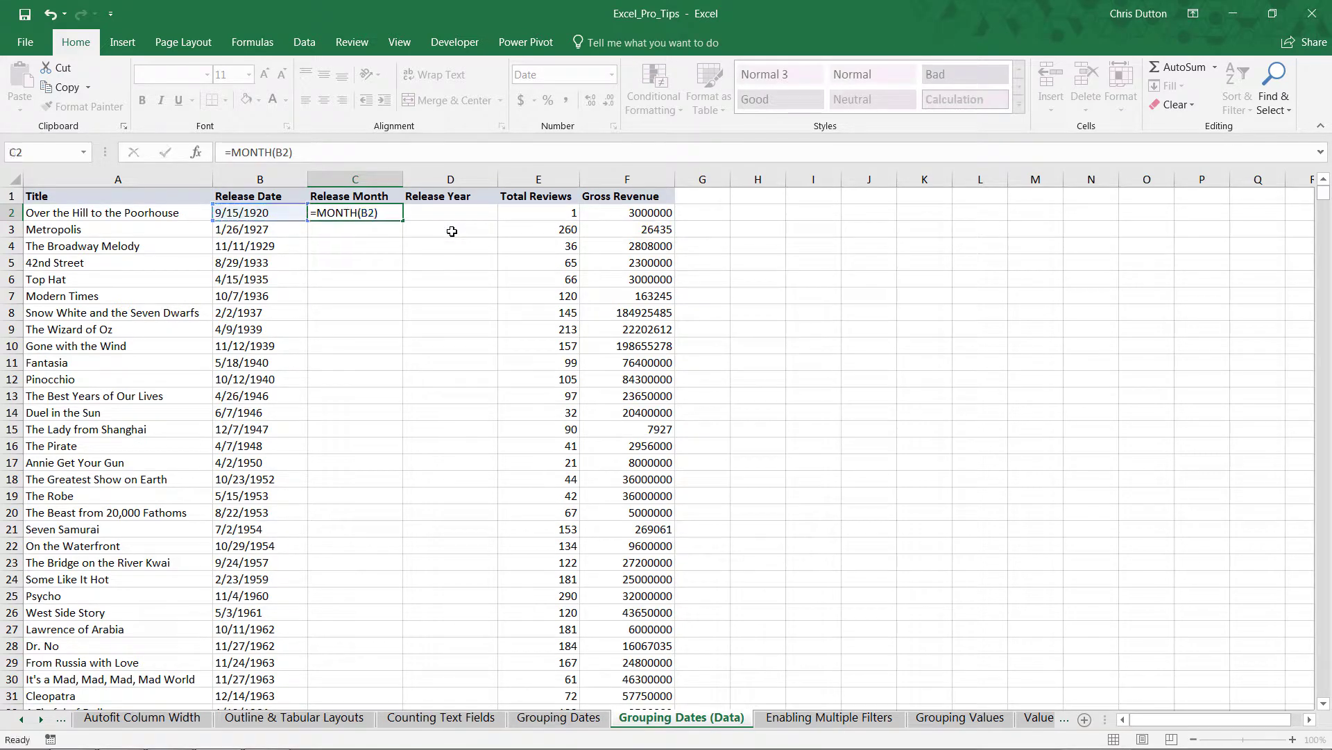
{"action": "key", "text": "Return"}
Enter =YEAR(B2) in D2 and select C2:D2
{"action": "key", "text": "Up"}
{"action": "key", "text": "Right"}
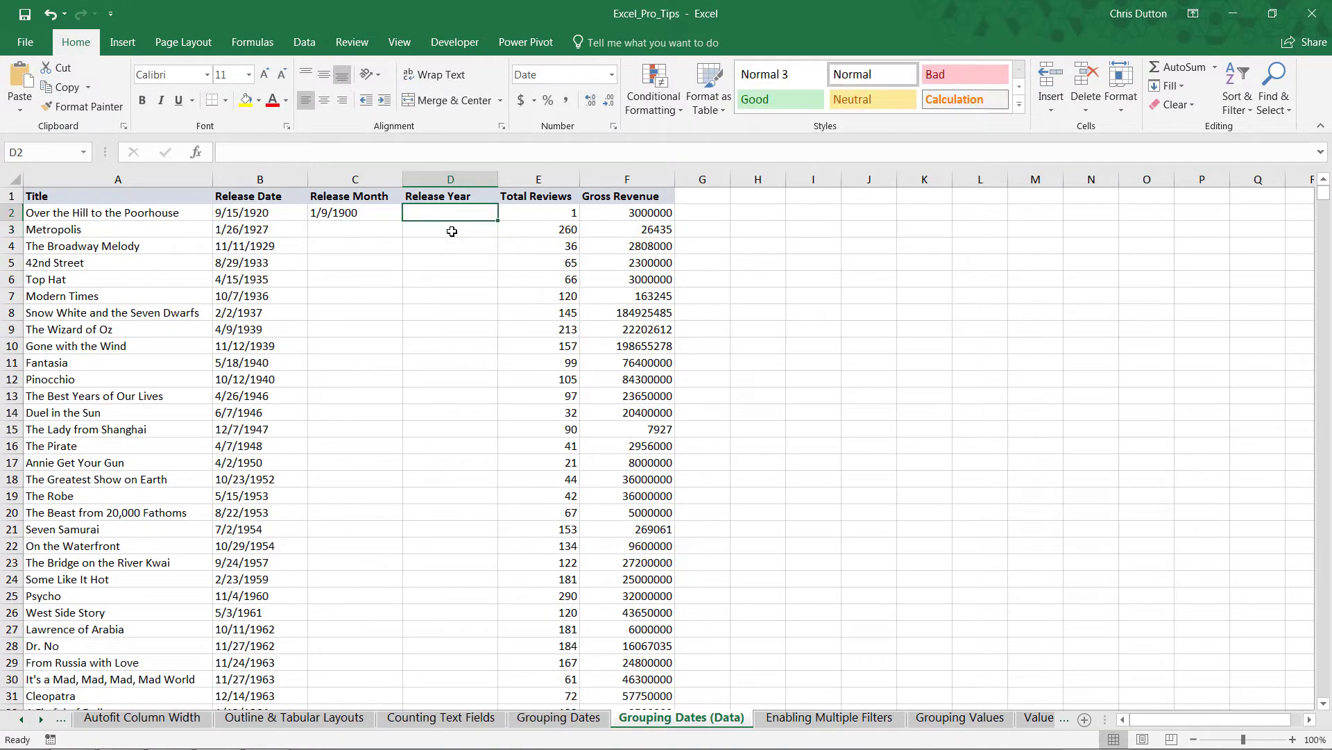
{"action": "type", "text": "=y"}
{"action": "key", "text": "Tab"}
{"action": "key", "text": "Left"}
{"action": "key", "text": "Left"}
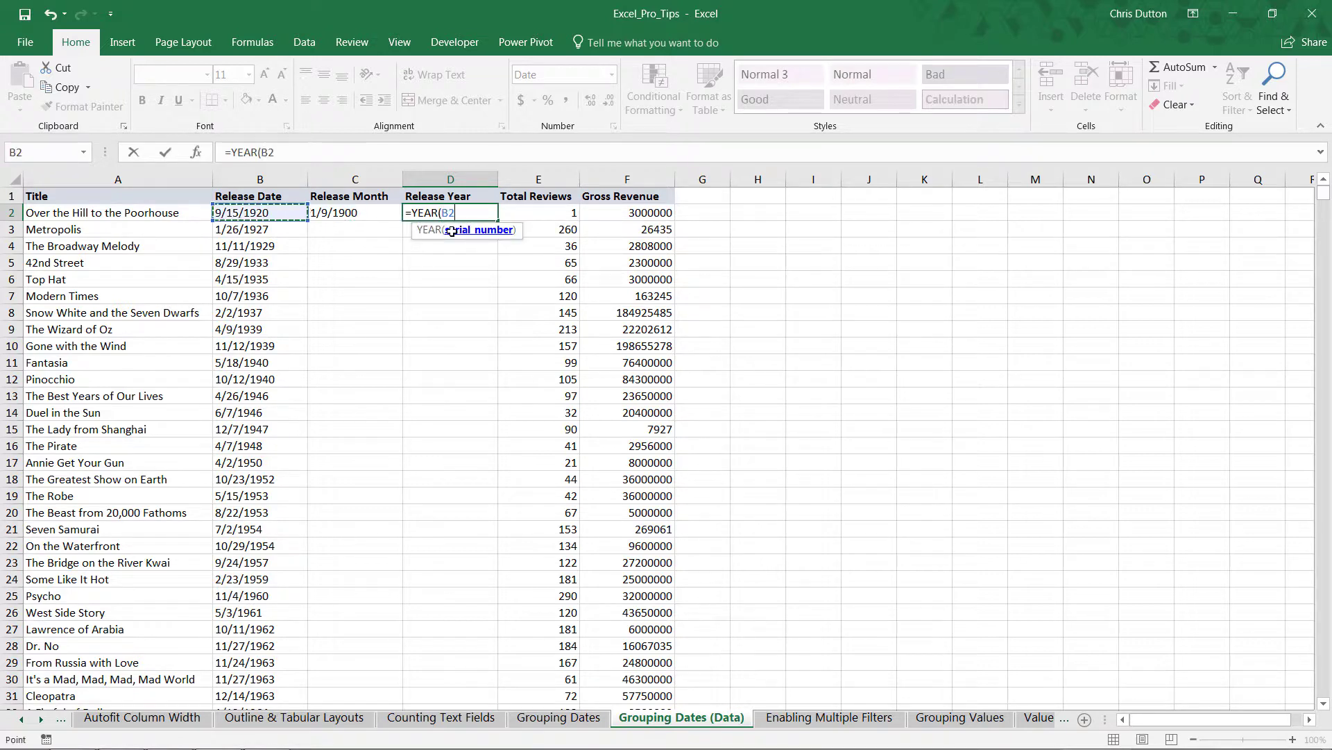
{"action": "type", "text": ")"}
{"action": "key", "text": "Return"}
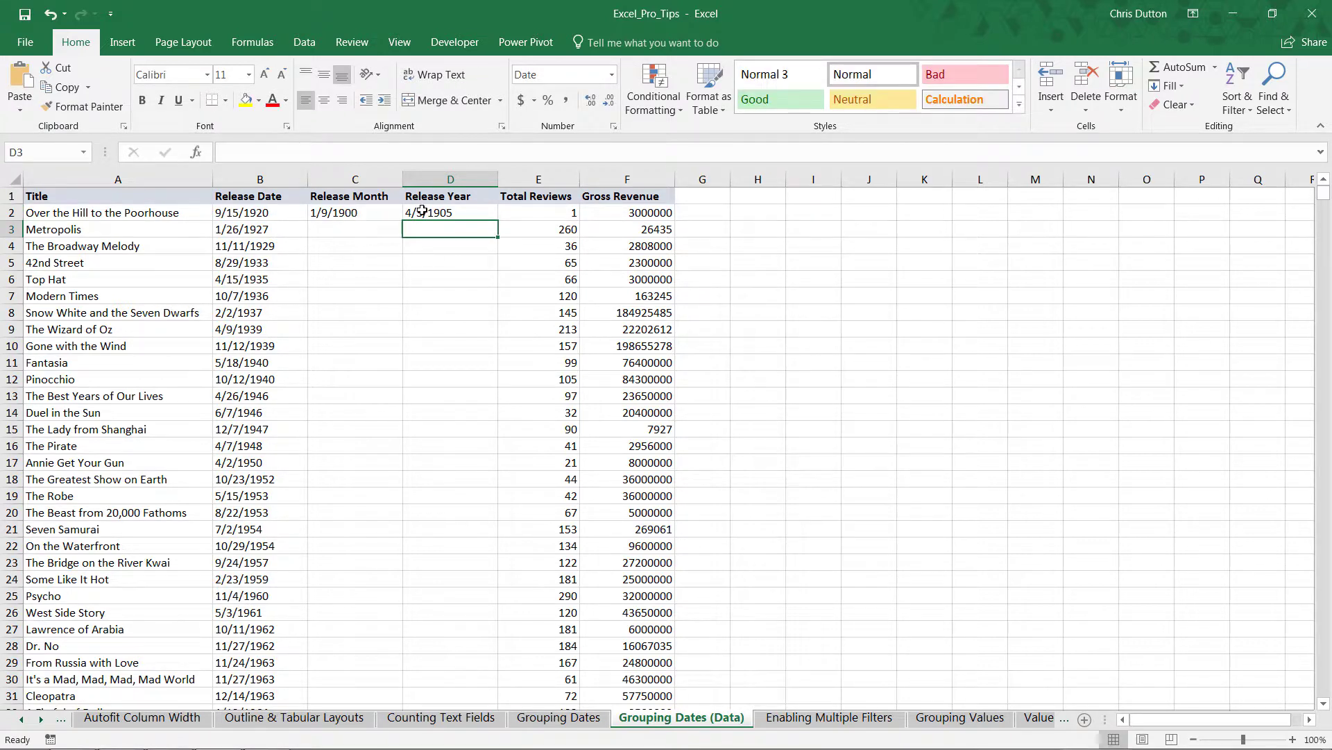
{"action": "left_click_drag", "start_coordinate": [364, 210], "coordinate": [448, 211]}
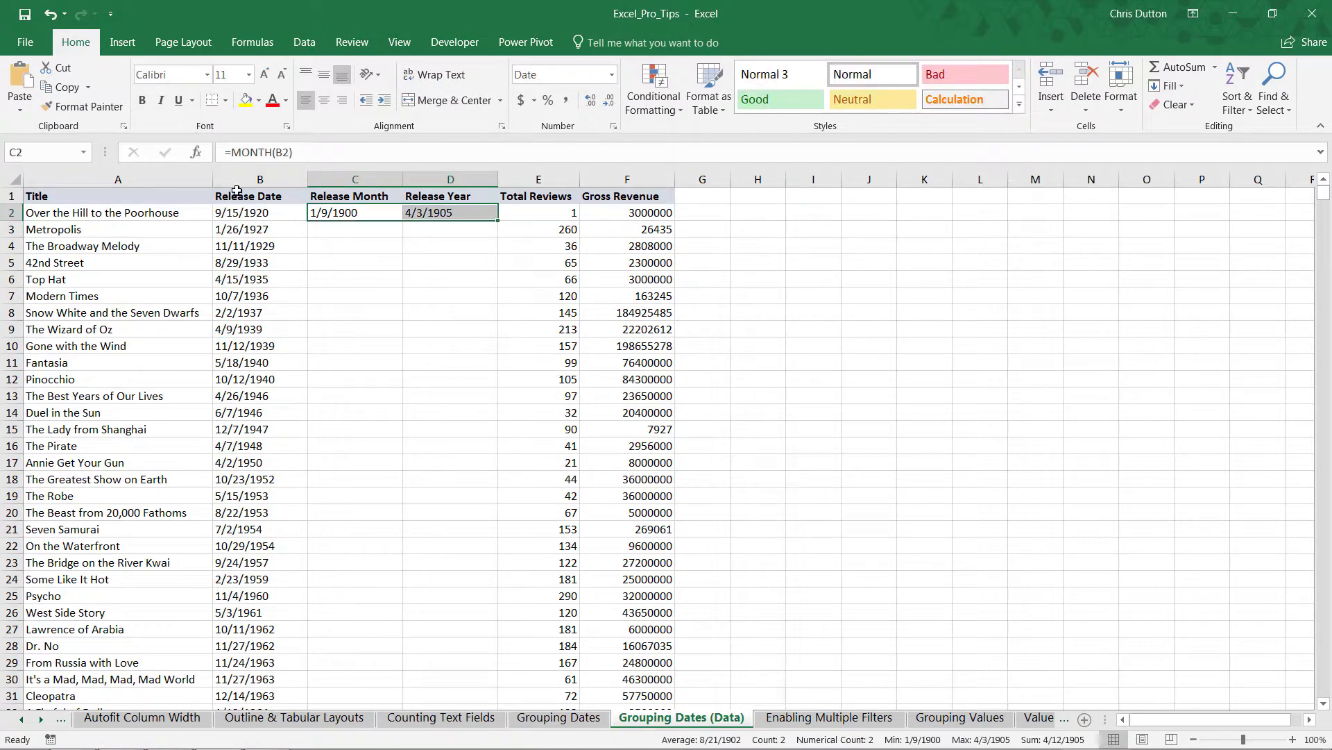
Set the number format of formula cells C2:D2 to General
{"action": "right_click", "coordinate": [433, 212]}
{"action": "left_click", "coordinate": [513, 530]}
{"action": "left_click", "coordinate": [326, 386]}
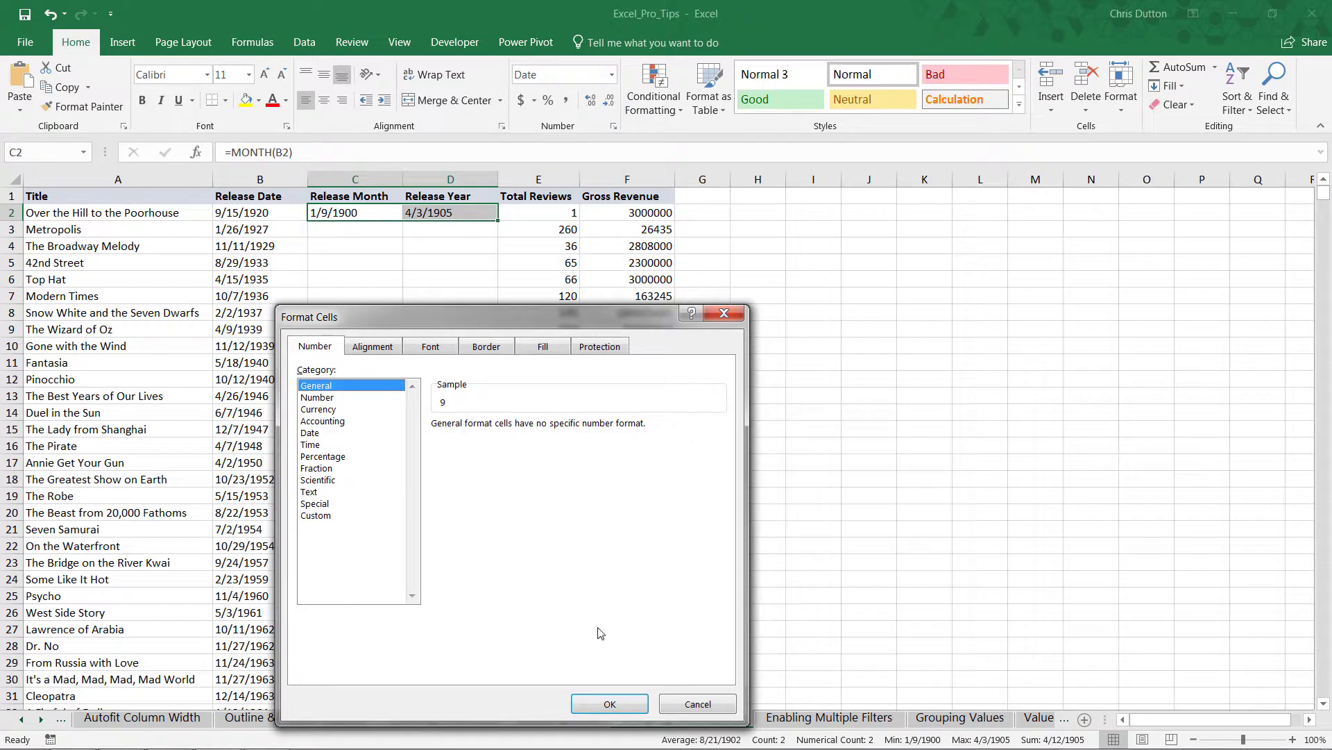
{"action": "left_click", "coordinate": [601, 703]}
Fill the Release Month and Release Year formulas down to every film row
{"action": "left_click", "coordinate": [346, 229]}
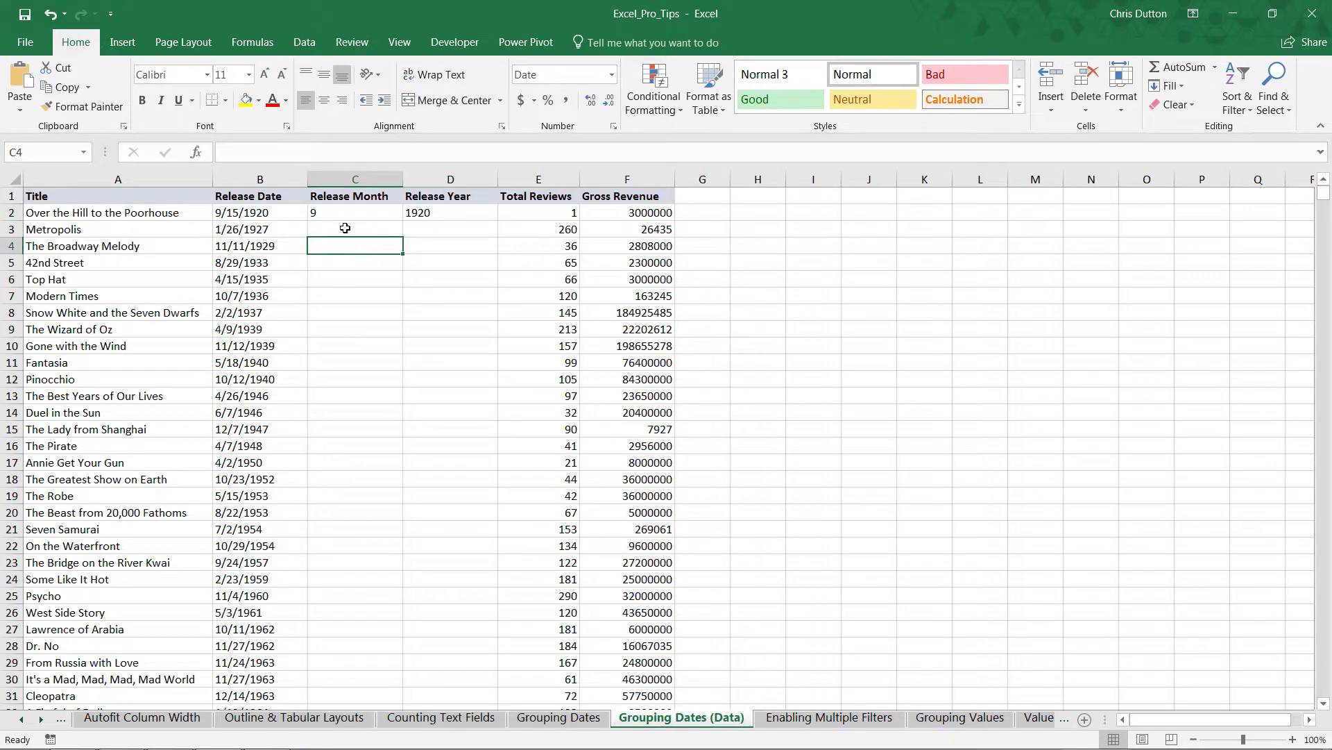
{"action": "left_click", "coordinate": [324, 216]}
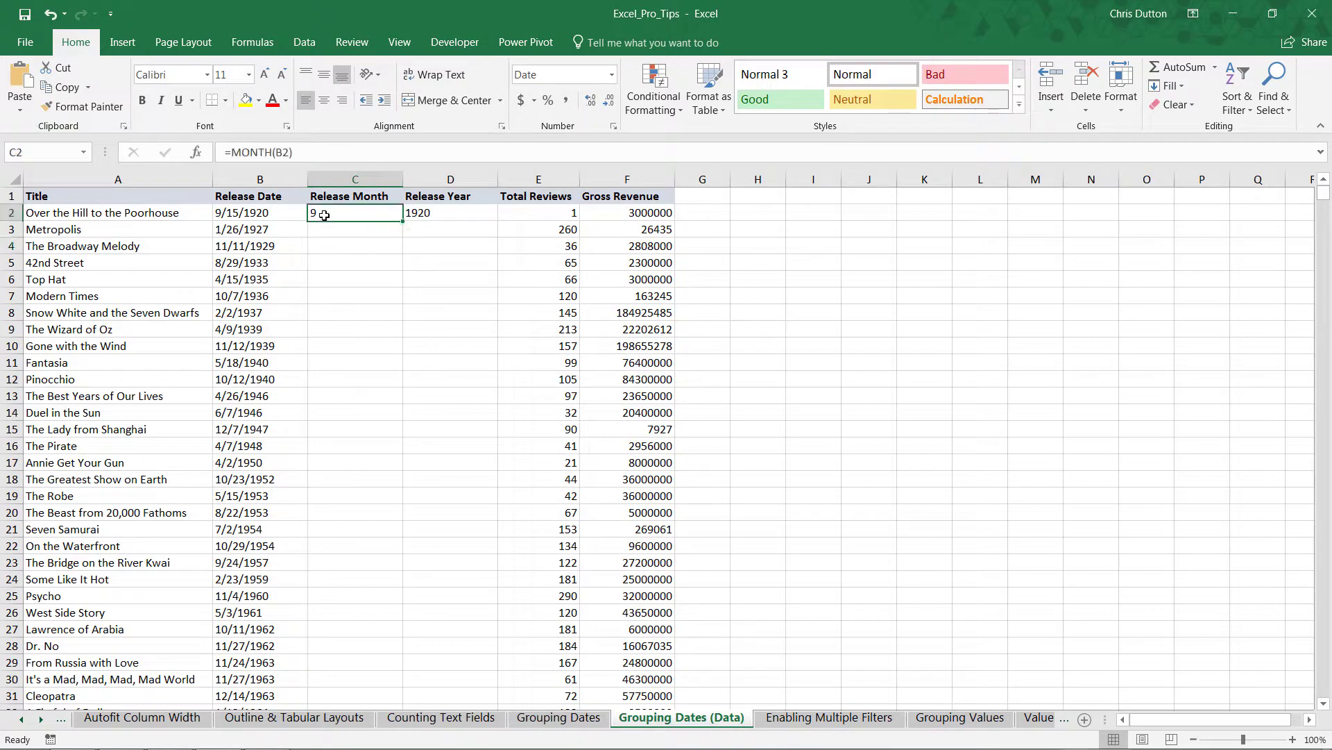
{"action": "left_click", "coordinate": [424, 216]}
{"action": "left_click_drag", "start_coordinate": [361, 215], "coordinate": [476, 224]}
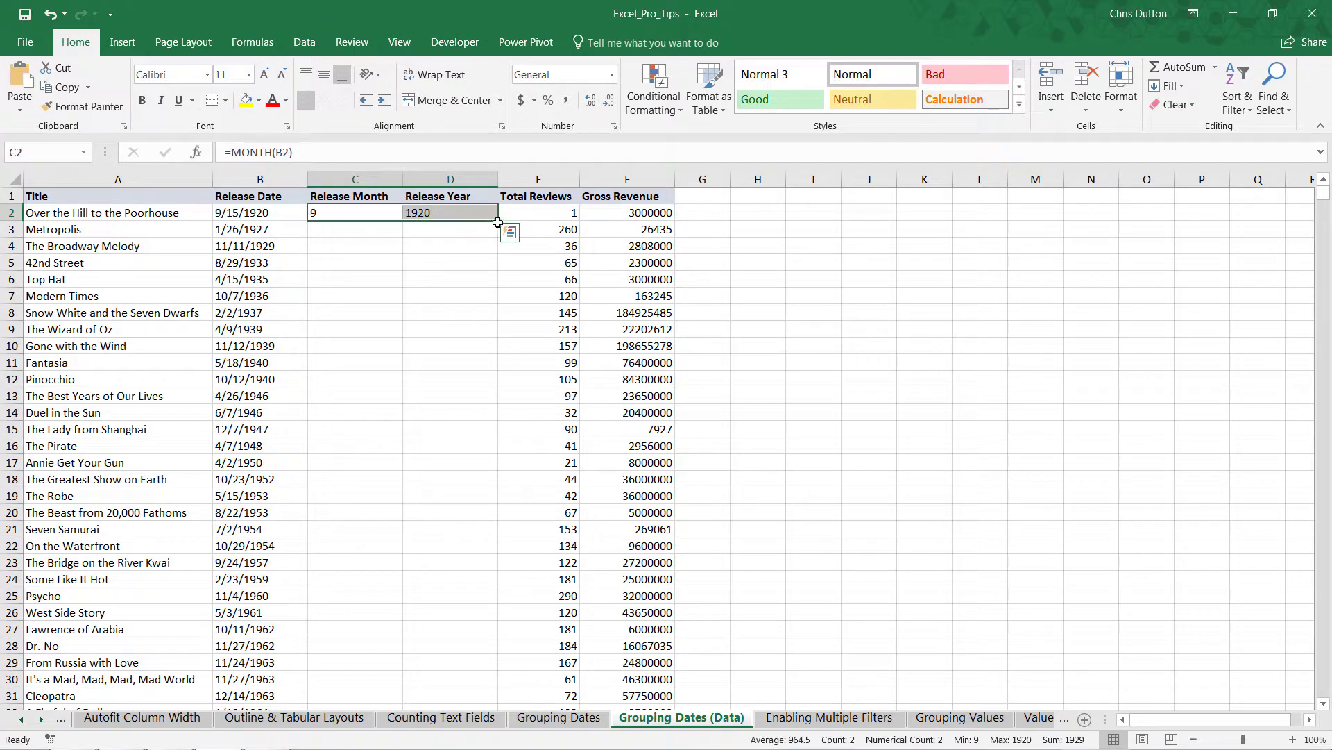
{"action": "double_click", "coordinate": [498, 221]}
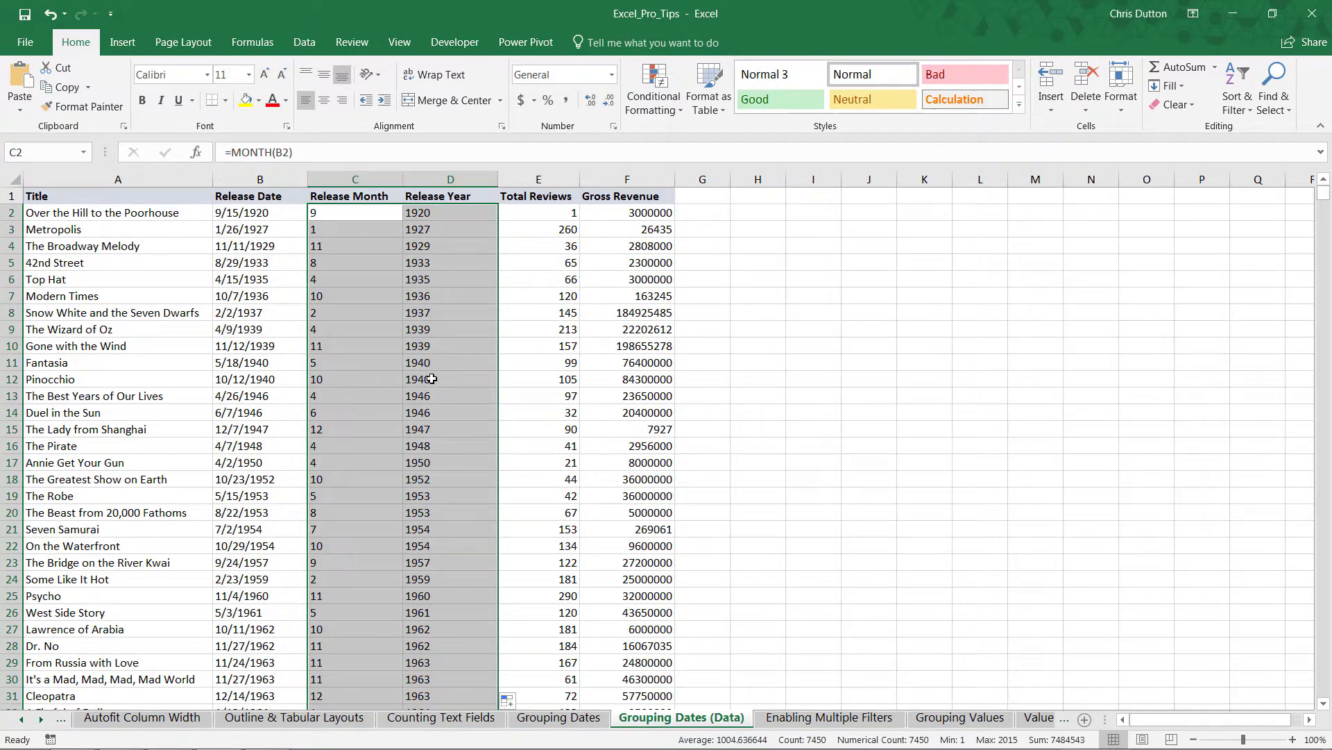
{"action": "scroll", "coordinate": [435, 378], "scroll_direction": "down", "scroll_amount": 7}
{"action": "scroll", "coordinate": [435, 378], "scroll_direction": "down", "scroll_amount": 12}
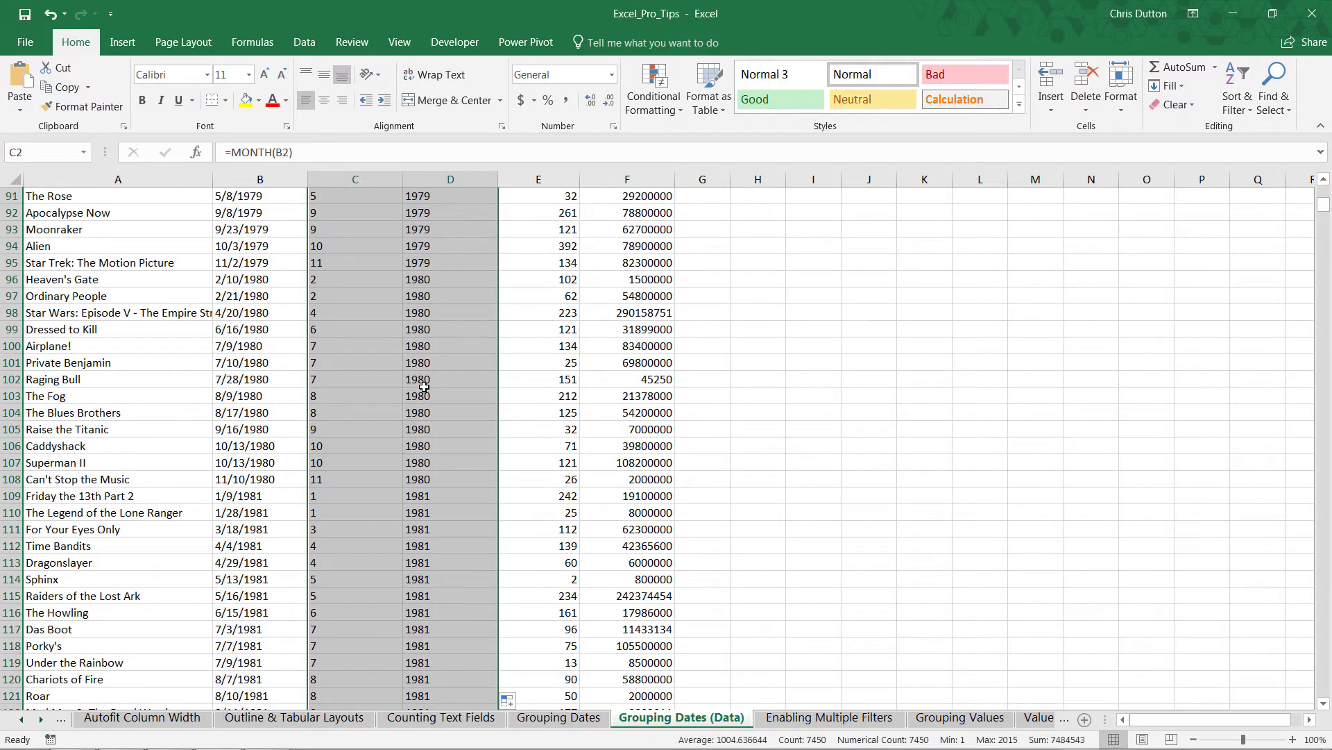
{"action": "scroll", "coordinate": [423, 388], "scroll_direction": "up", "scroll_amount": 19}
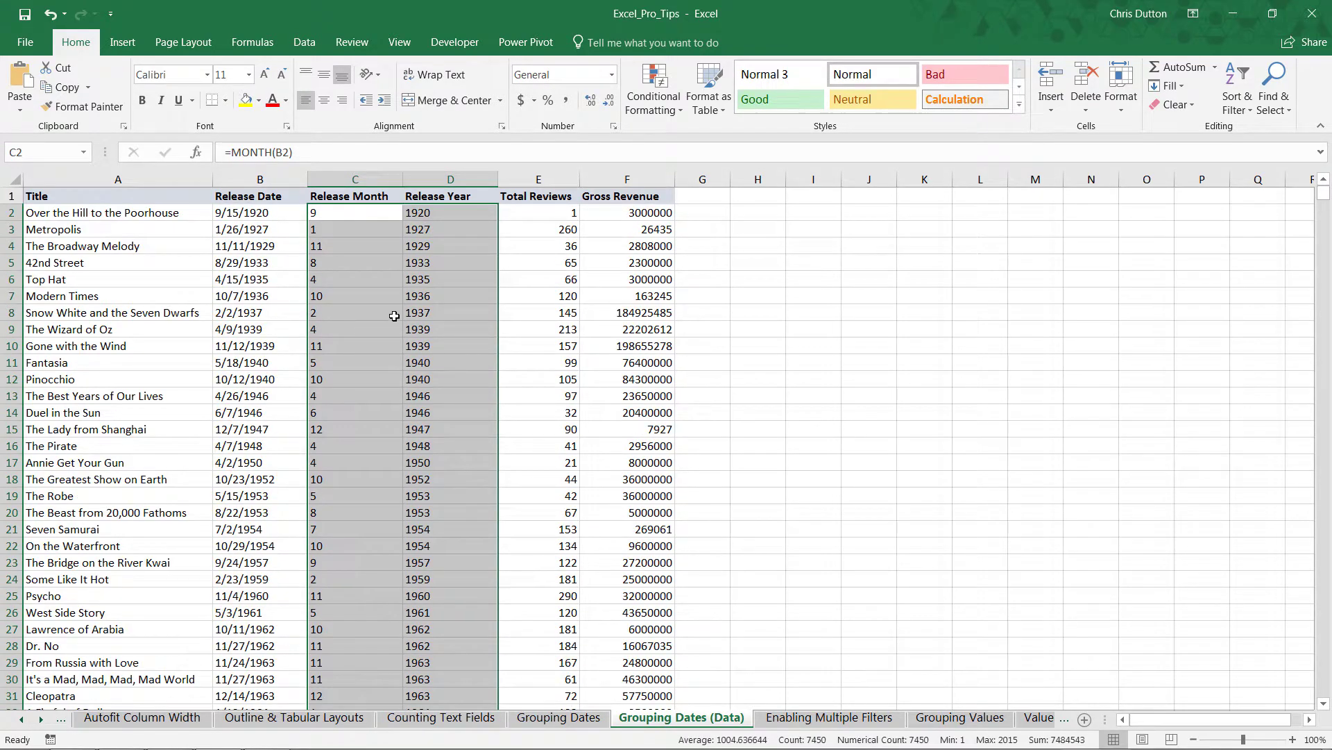
{"action": "left_click", "coordinate": [394, 316]}
Refresh the Grouping Dates pivot table, briefly adding Release Month to Rows and removing it
{"action": "left_click", "coordinate": [555, 718]}
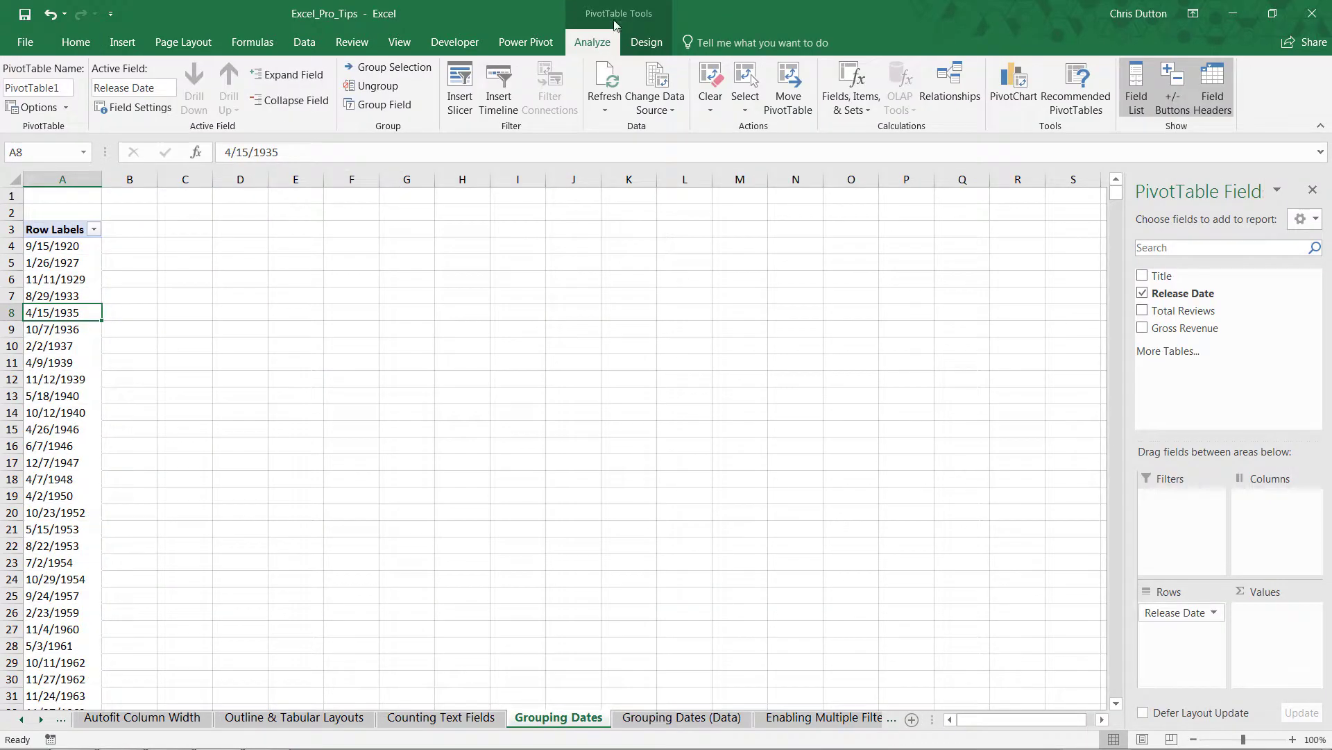
{"action": "left_click", "coordinate": [606, 77]}
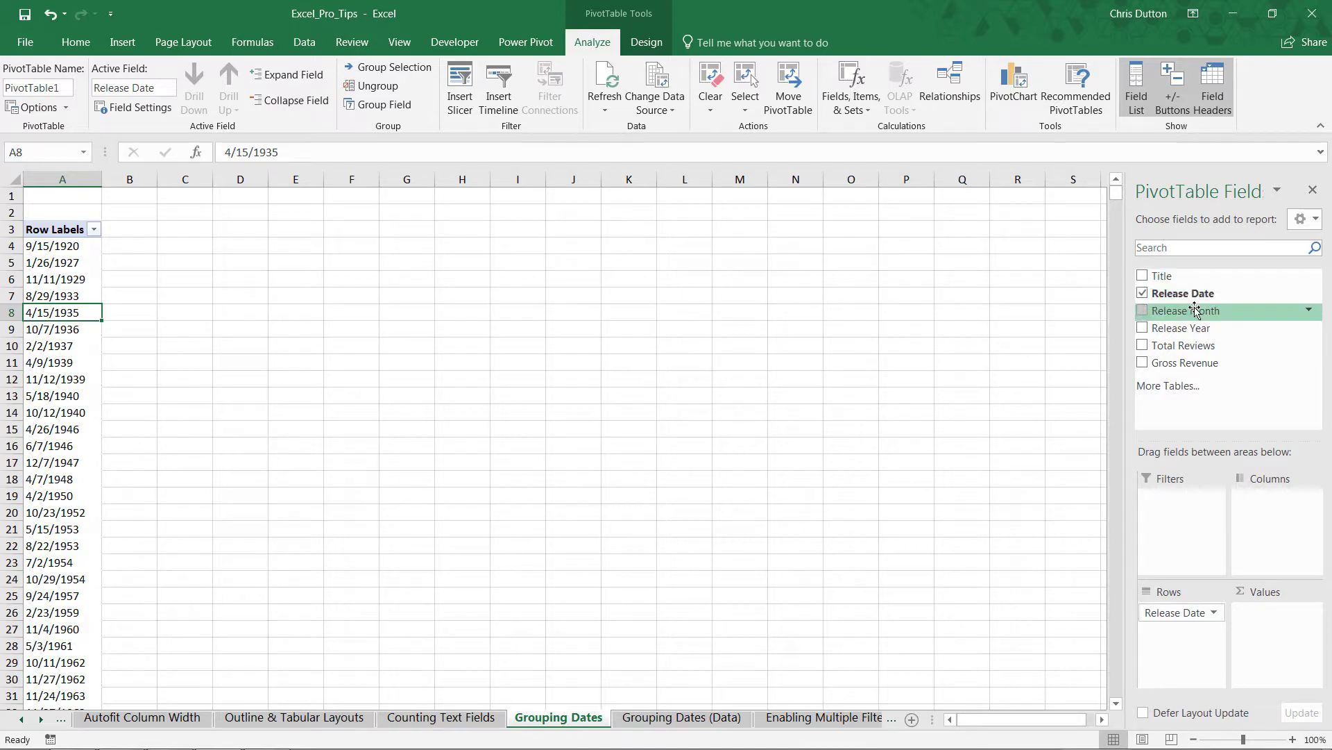
{"action": "left_click_drag", "start_coordinate": [1200, 312], "coordinate": [1197, 625]}
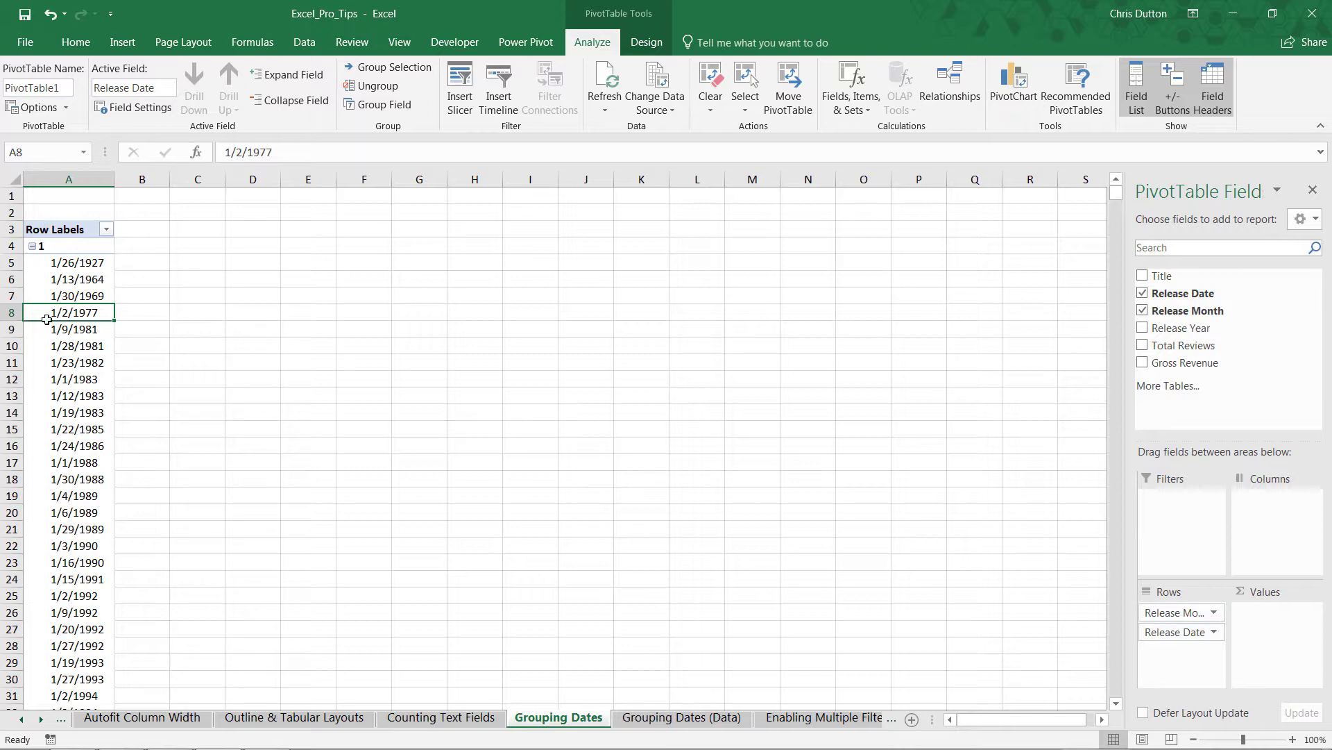
{"action": "scroll", "coordinate": [64, 312], "scroll_direction": "down", "scroll_amount": 20}
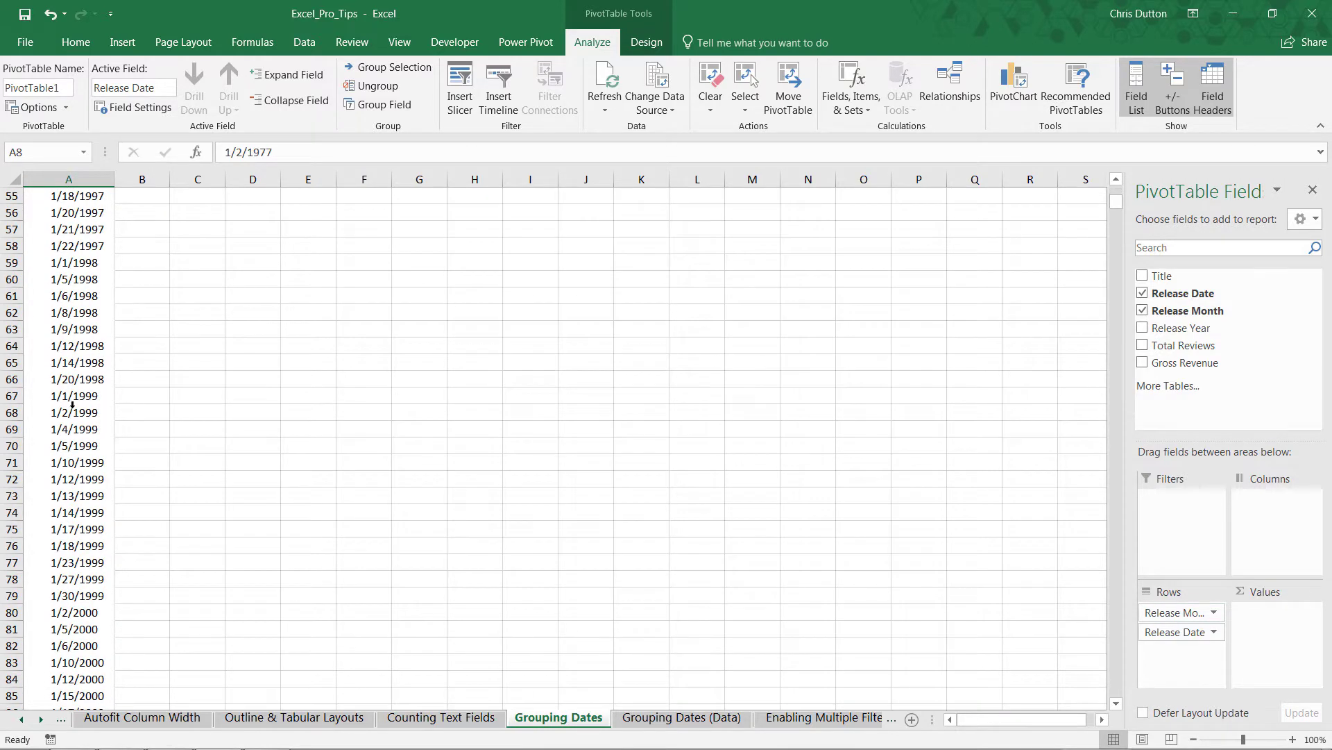
{"action": "scroll", "coordinate": [69, 416], "scroll_direction": "down", "scroll_amount": 20}
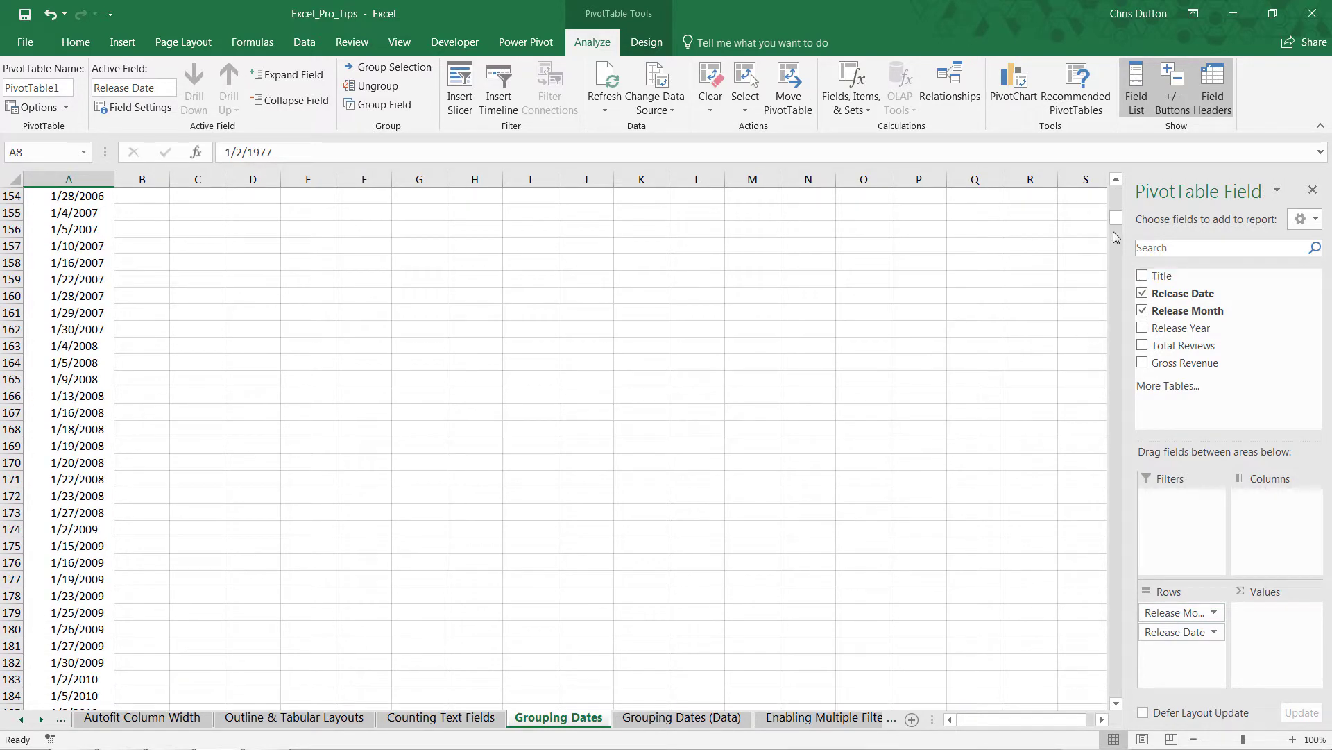
{"action": "left_click_drag", "start_coordinate": [1115, 234], "coordinate": [1114, 189]}
Replace Release Date rows with Release Year and sum Gross Revenue, totalling 1.85237E+11
{"action": "left_click_drag", "start_coordinate": [1182, 611], "coordinate": [1225, 378]}
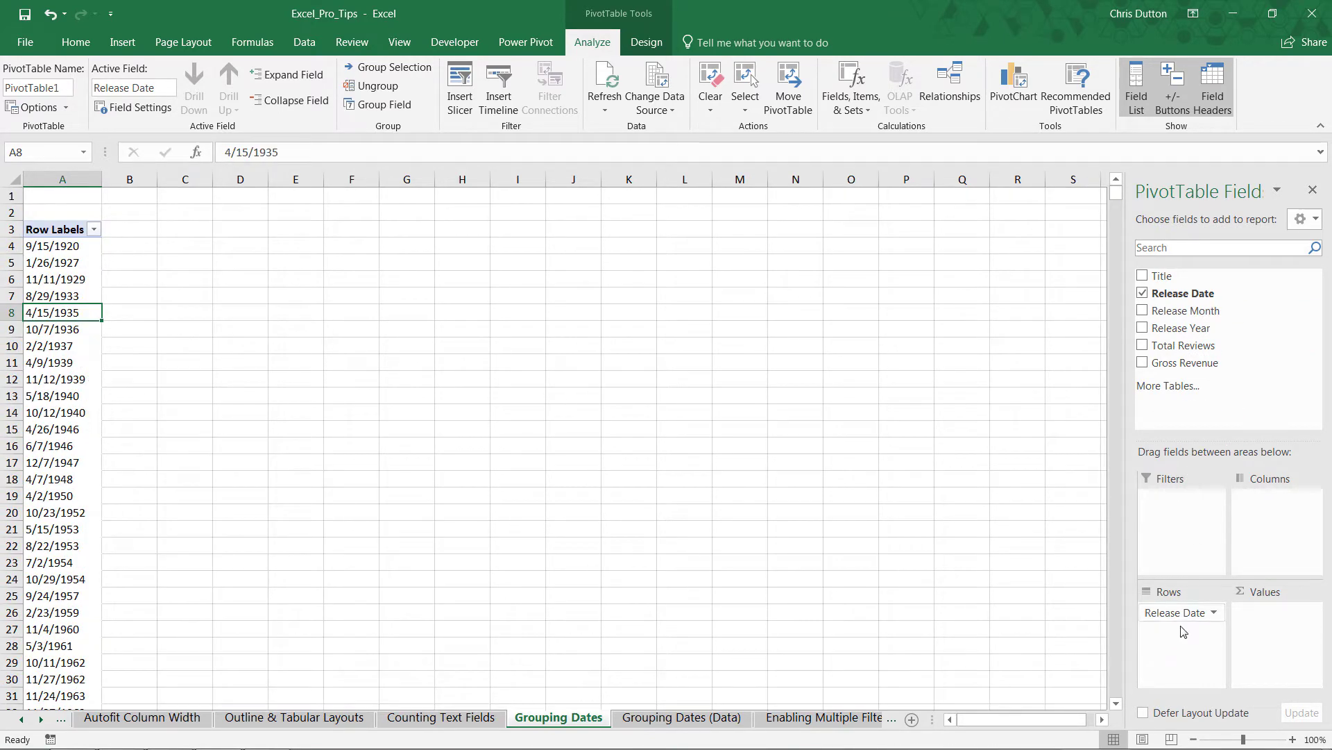
{"action": "mouse_move", "coordinate": [1184, 612]}
{"action": "left_mouse_down"}
{"action": "mouse_move", "coordinate": [1218, 374]}
{"action": "mouse_move", "coordinate": [1180, 614]}
{"action": "left_mouse_up"}
{"action": "left_click_drag", "start_coordinate": [1178, 367], "coordinate": [1274, 613]}
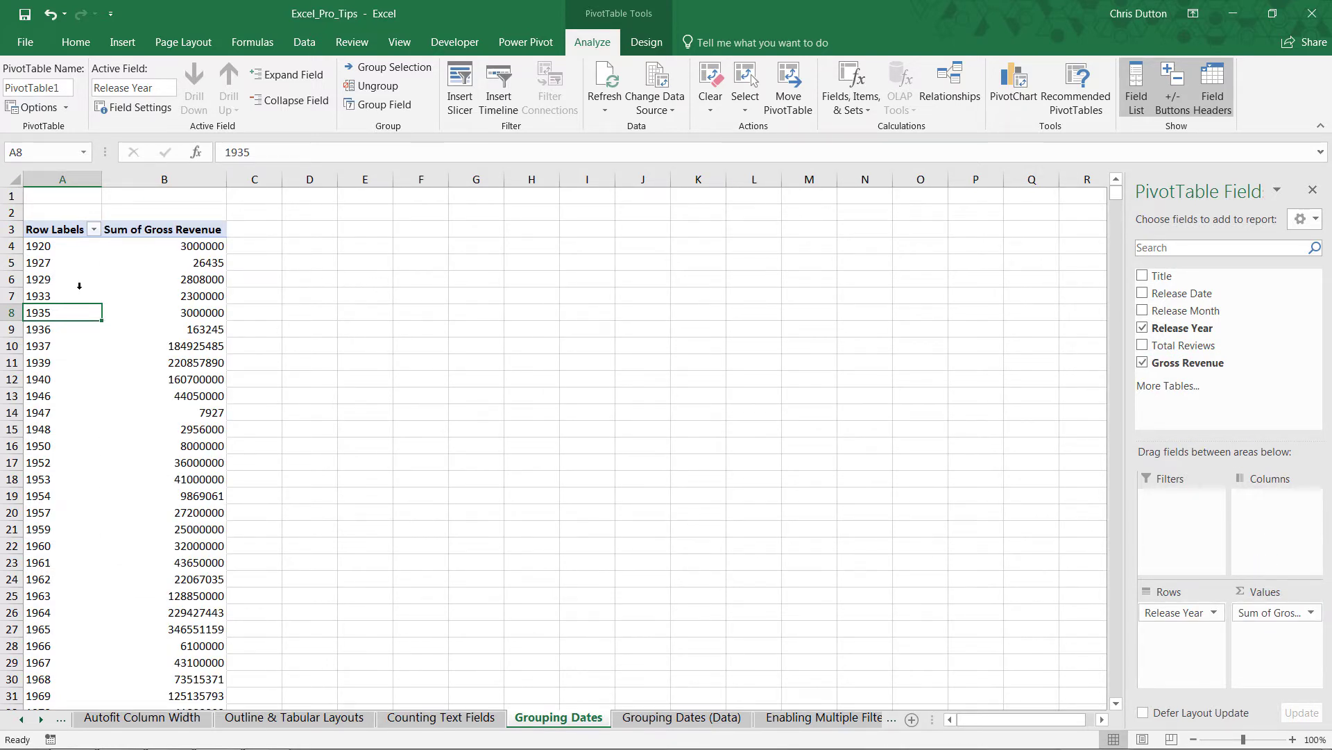
{"action": "scroll", "coordinate": [79, 285], "scroll_direction": "down", "scroll_amount": 18}
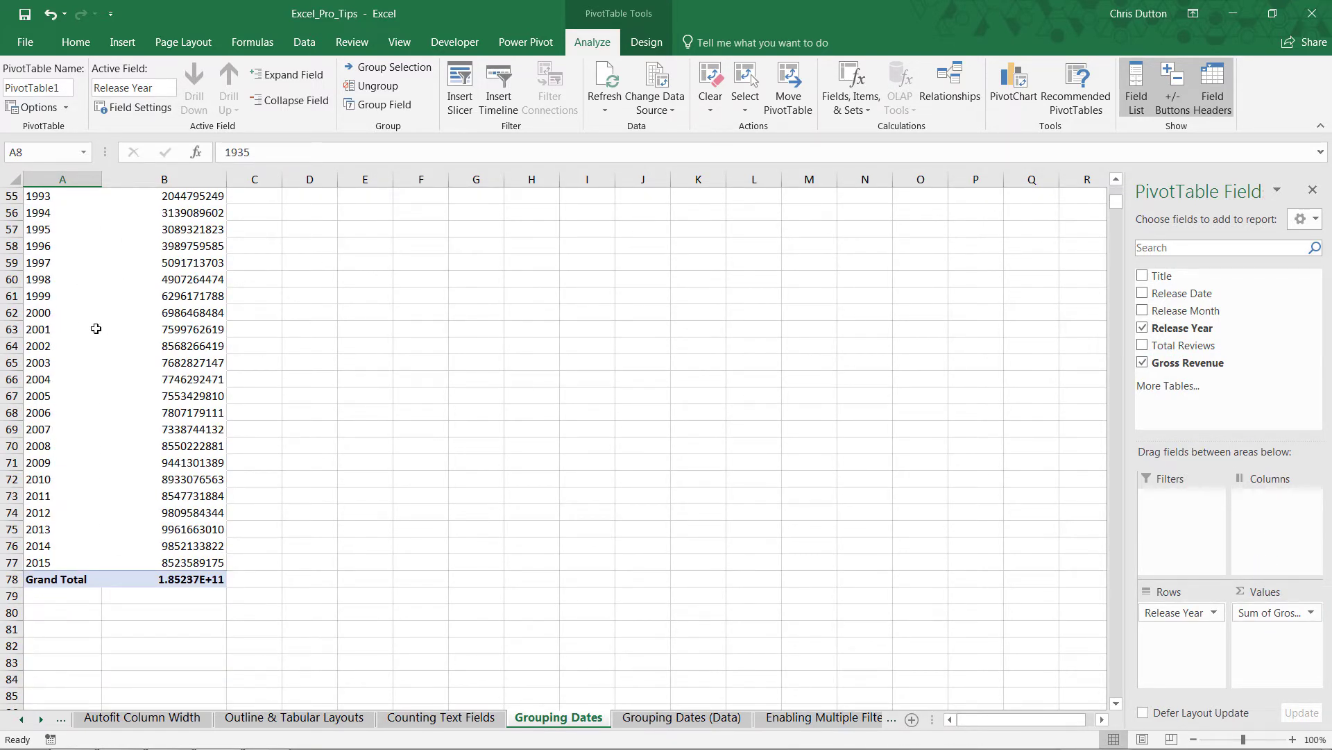
{"action": "scroll", "coordinate": [87, 327], "scroll_direction": "up", "scroll_amount": 18}
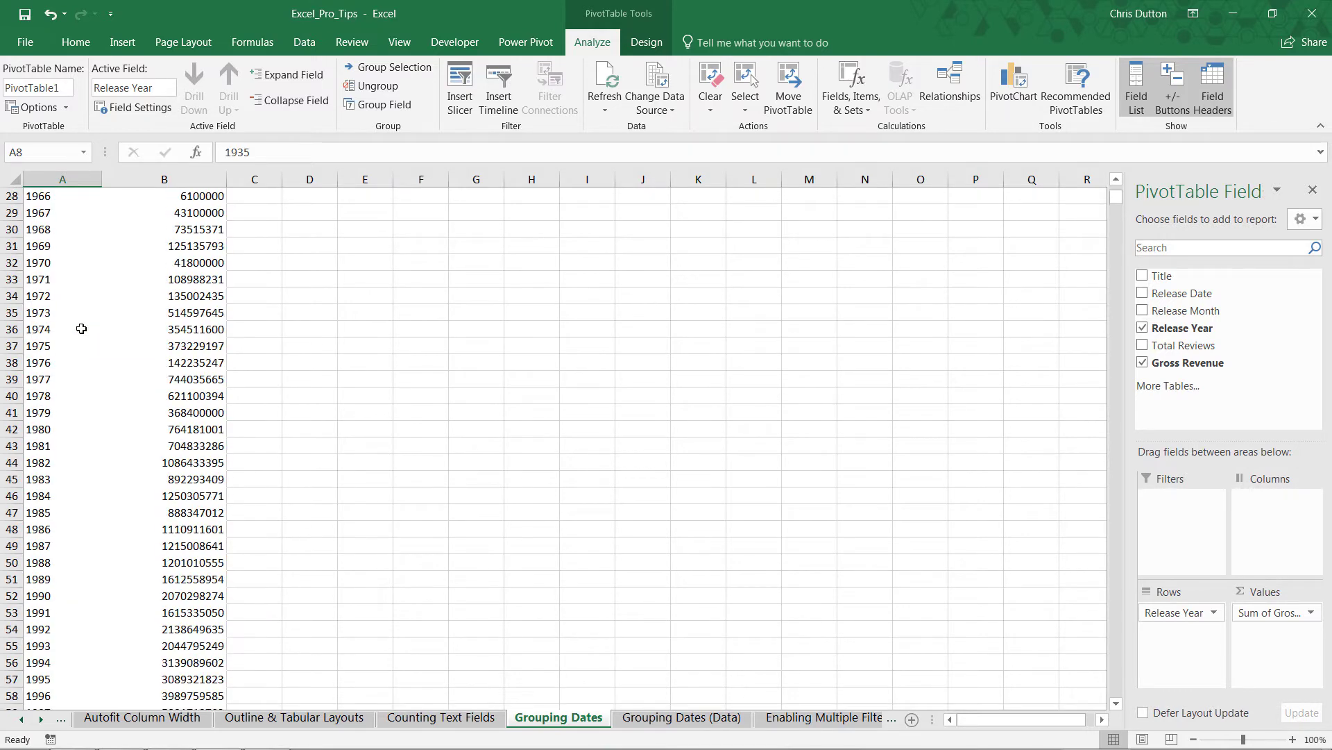